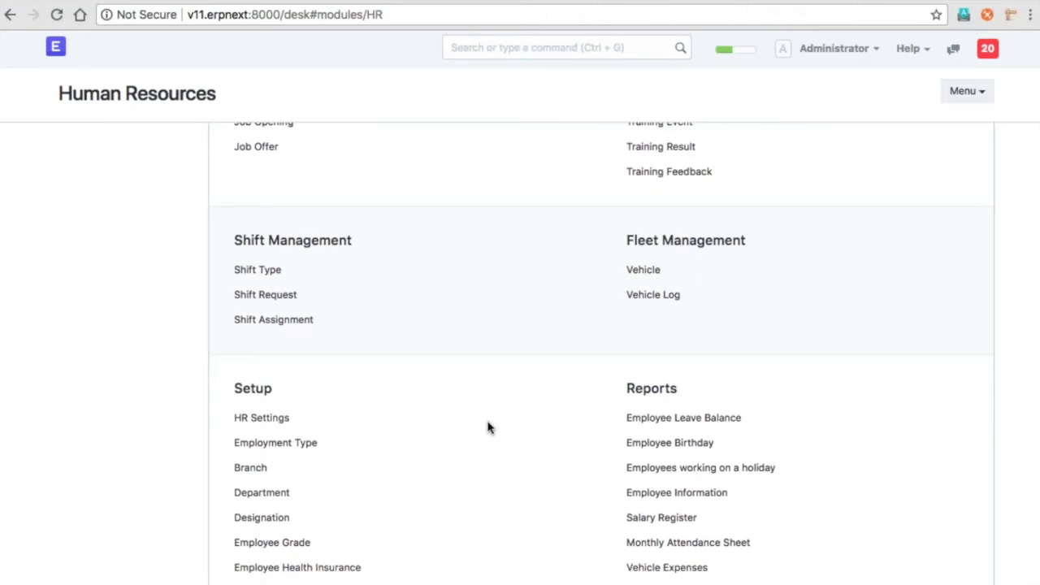
{"action": "scroll", "coordinate": [487, 428], "scroll_direction": "down", "scroll_amount": 1}
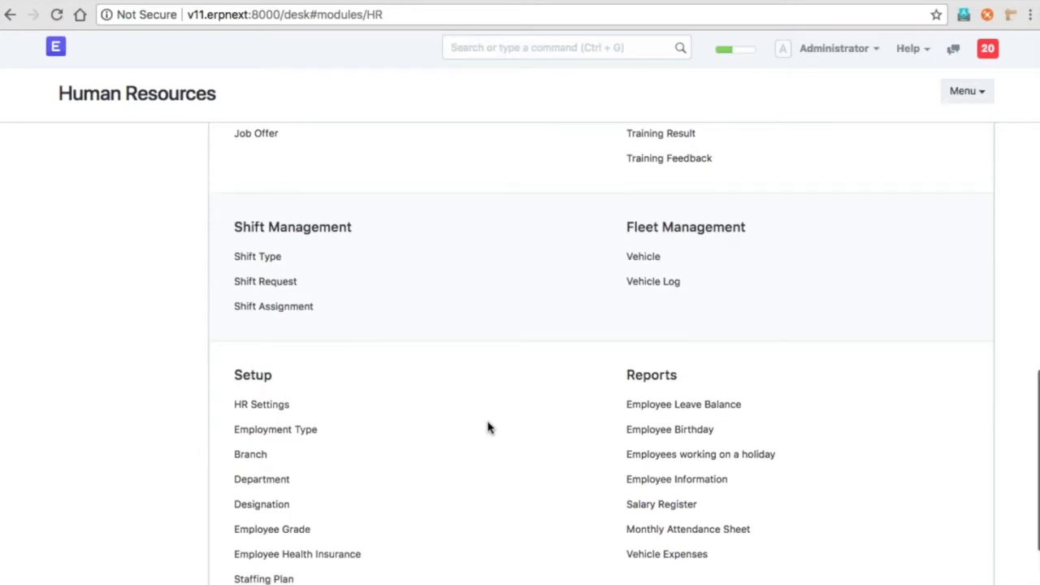
{"action": "scroll", "coordinate": [488, 429], "scroll_direction": "down", "scroll_amount": 2}
{"action": "left_click", "coordinate": [263, 554]}
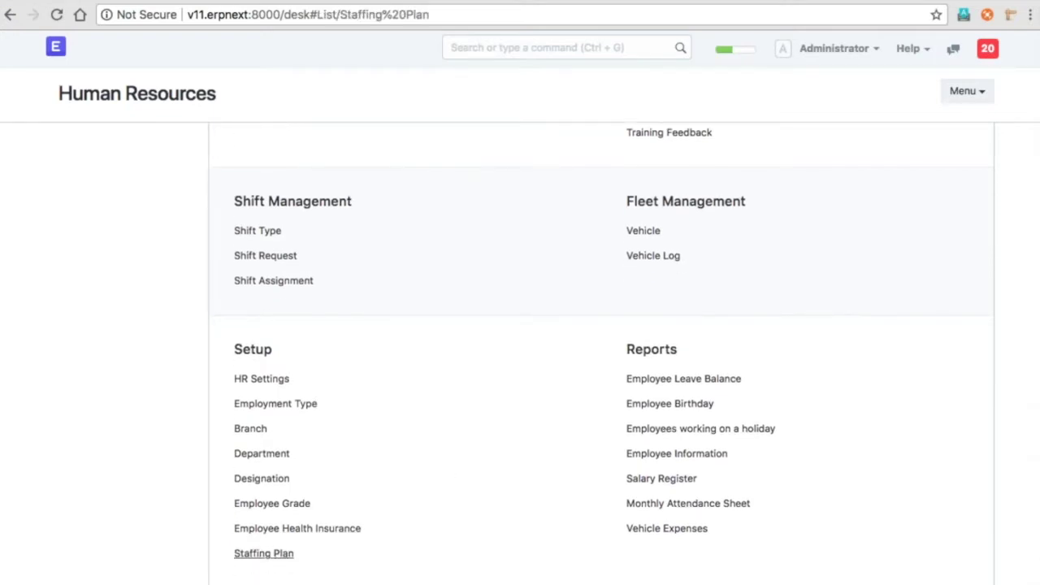
{"action": "left_click", "coordinate": [592, 395]}
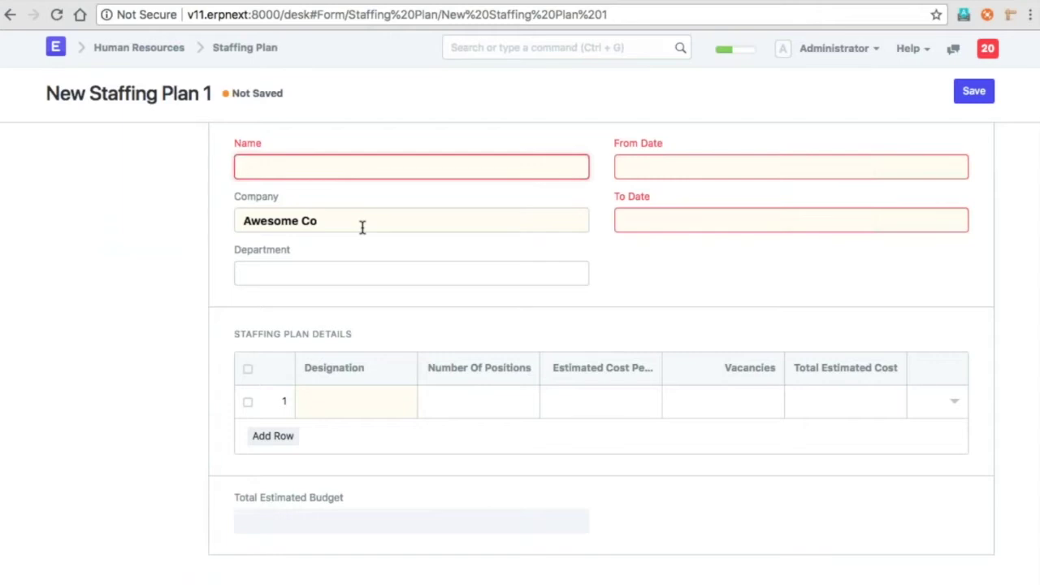
Step: Open the company tree from the Accounts module and expand Awesome Group to view its child companies
{"action": "left_click", "coordinate": [60, 46]}
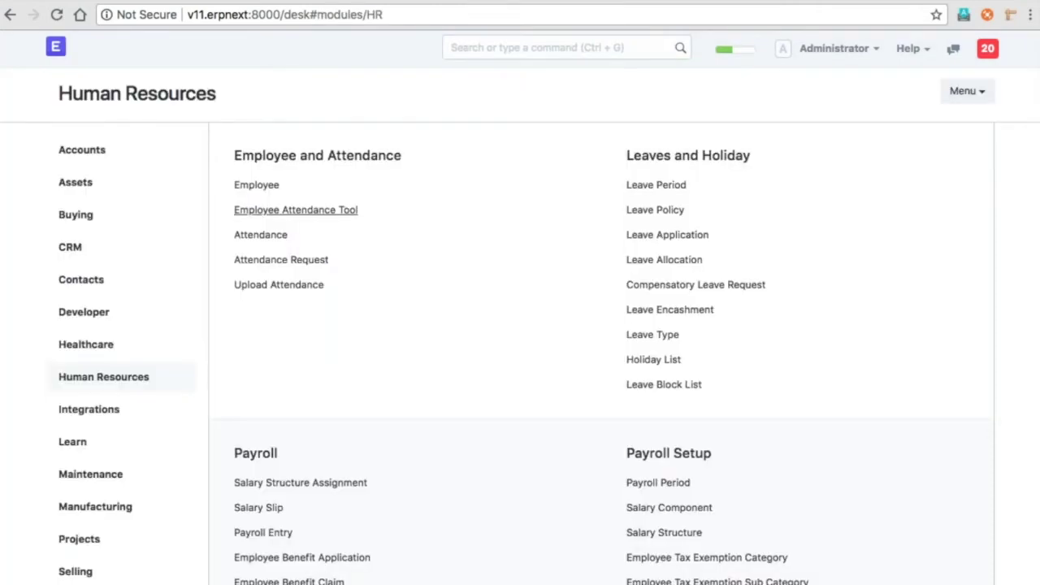
{"action": "left_click", "coordinate": [170, 156]}
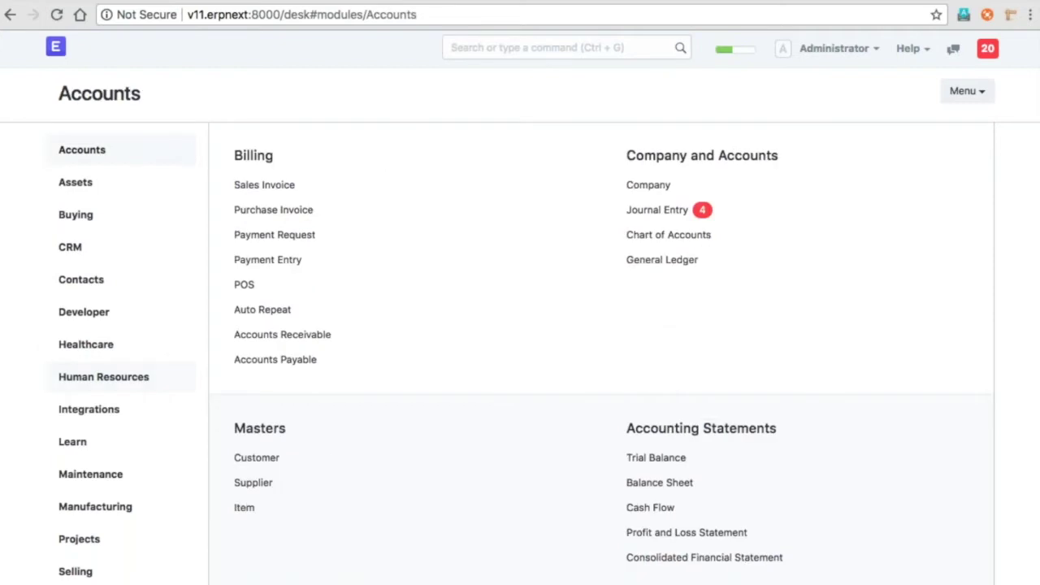
{"action": "left_click", "coordinate": [650, 186]}
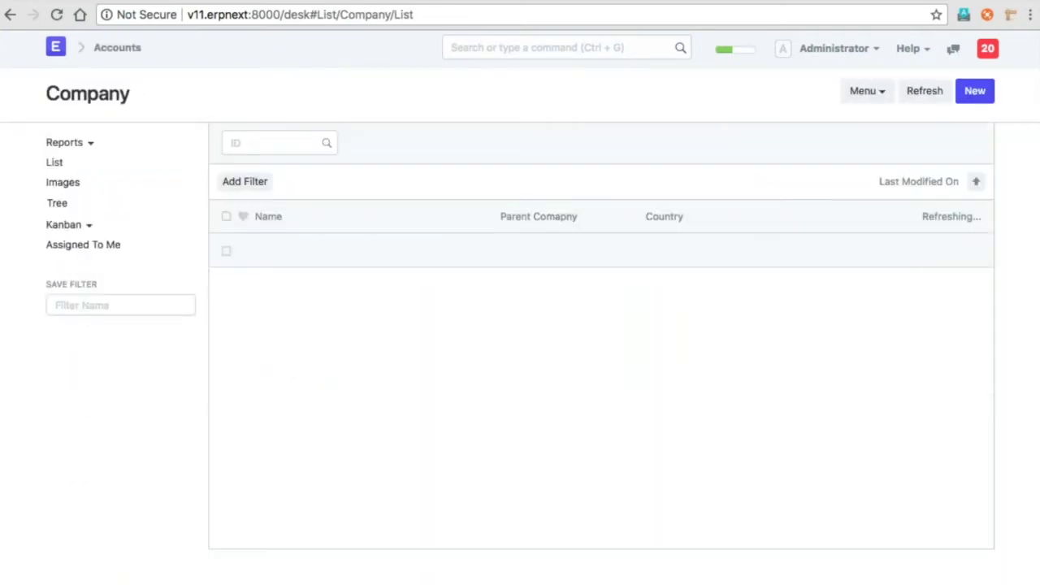
{"action": "left_click", "coordinate": [58, 204]}
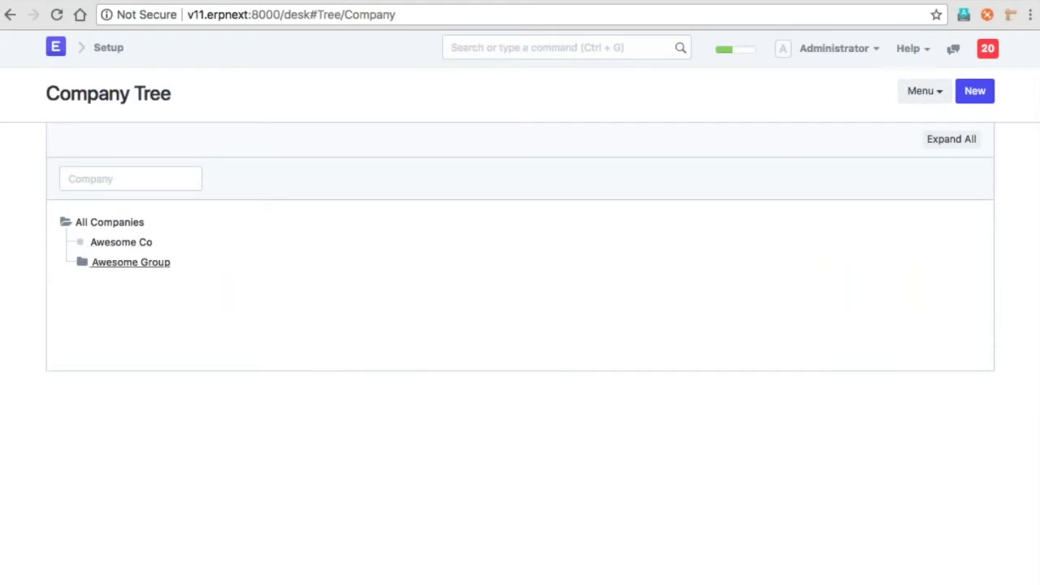
{"action": "left_click", "coordinate": [129, 262]}
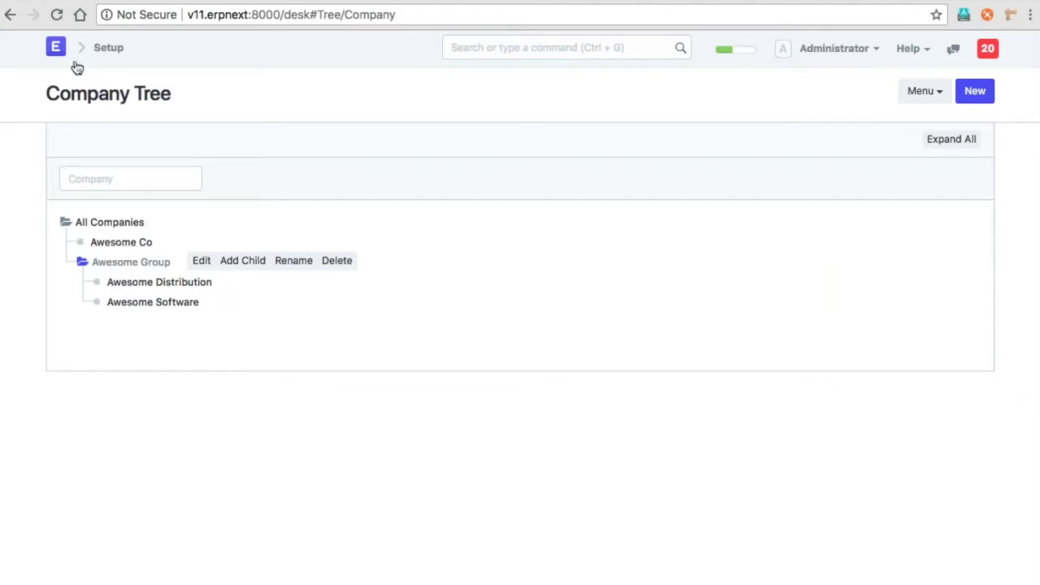
Step: Find the Staffing Plan list through the global search and start a new staffing plan
{"action": "left_click", "coordinate": [491, 53]}
{"action": "type", "text": "Staffi"}
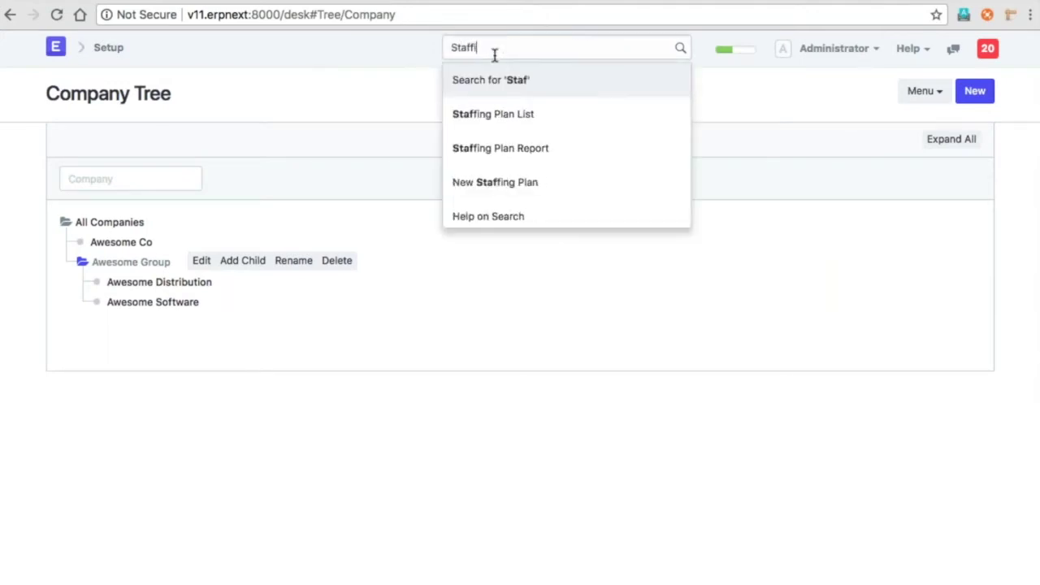
{"action": "left_click", "coordinate": [515, 116]}
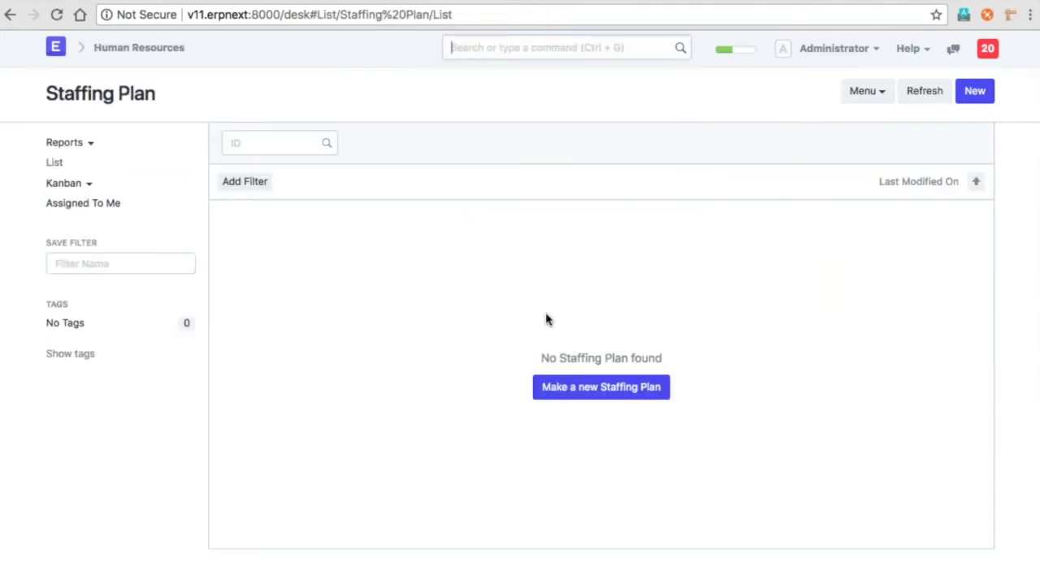
{"action": "left_click", "coordinate": [601, 386]}
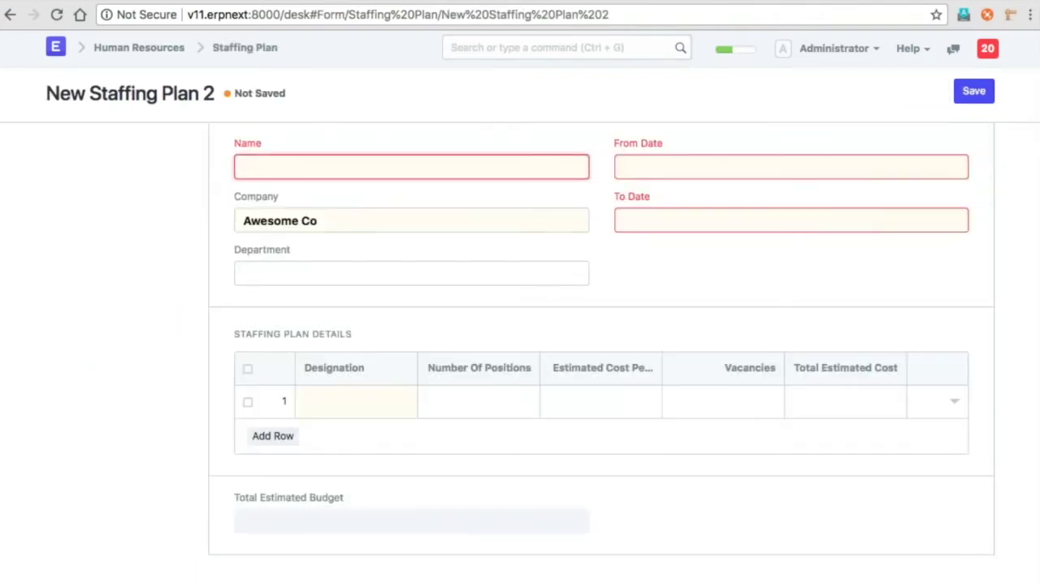
Step: Set the staffing plan's company to Awesome Group and name the plan 2018
{"action": "left_click", "coordinate": [318, 221]}
{"action": "key", "text": "BackSpace"}
{"action": "key", "text": "BackSpace"}
{"action": "key", "text": "BackSpace"}
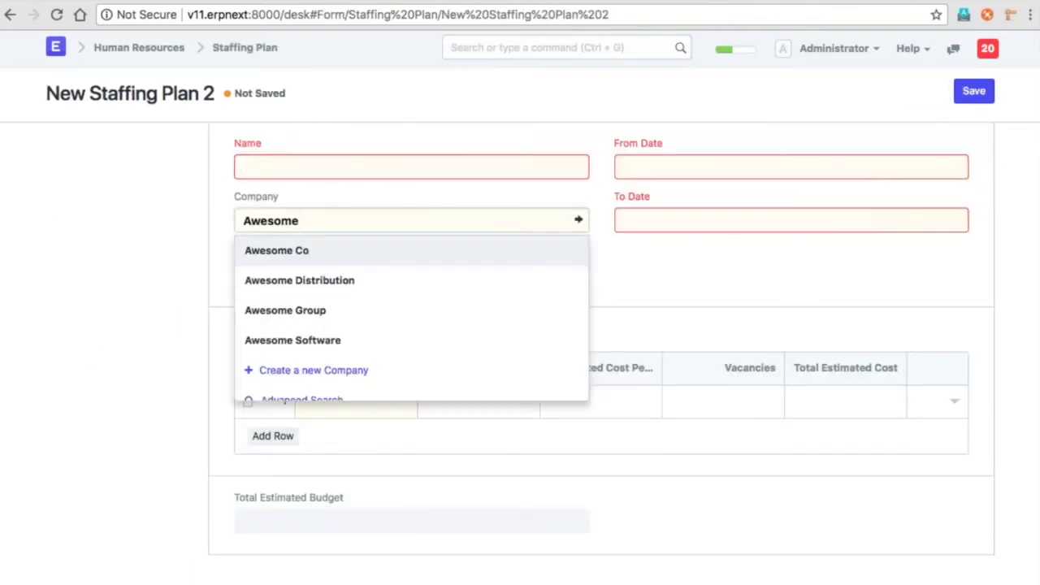
{"action": "left_click", "coordinate": [299, 311]}
{"action": "left_click", "coordinate": [244, 167]}
{"action": "type", "text": "2018"}
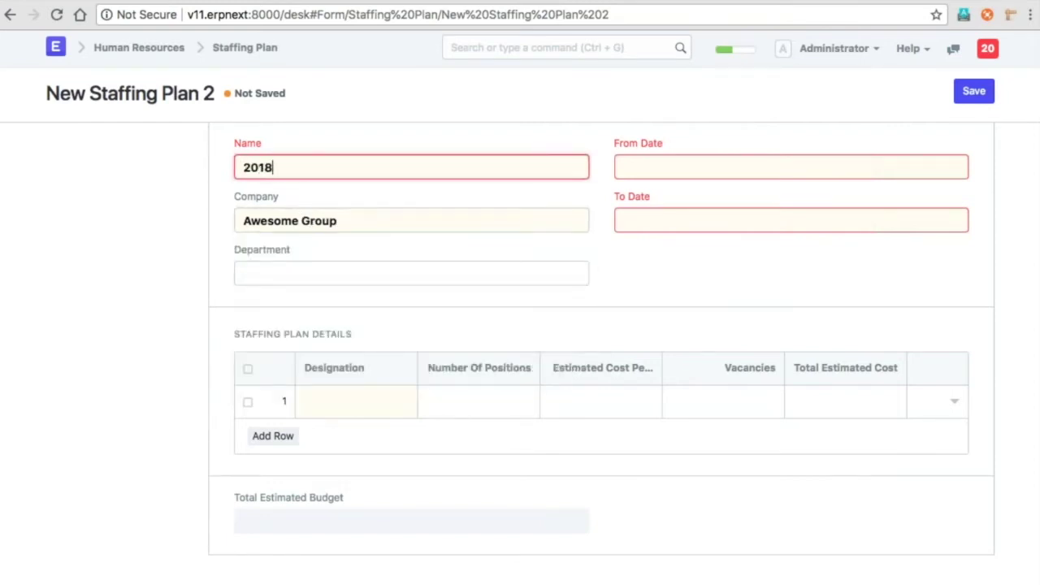
Step: Set the plan's period from 01-04-2018 to 31-03-2019
{"action": "left_click", "coordinate": [642, 166]}
{"action": "left_click", "coordinate": [634, 209]}
{"action": "left_click", "coordinate": [634, 209]}
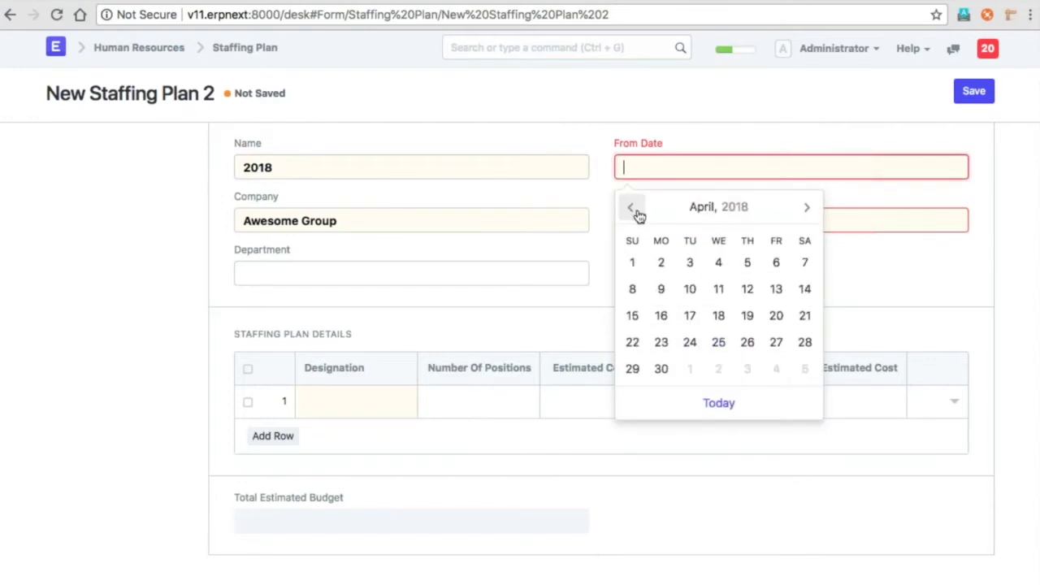
{"action": "left_click", "coordinate": [632, 262]}
{"action": "left_click", "coordinate": [691, 225]}
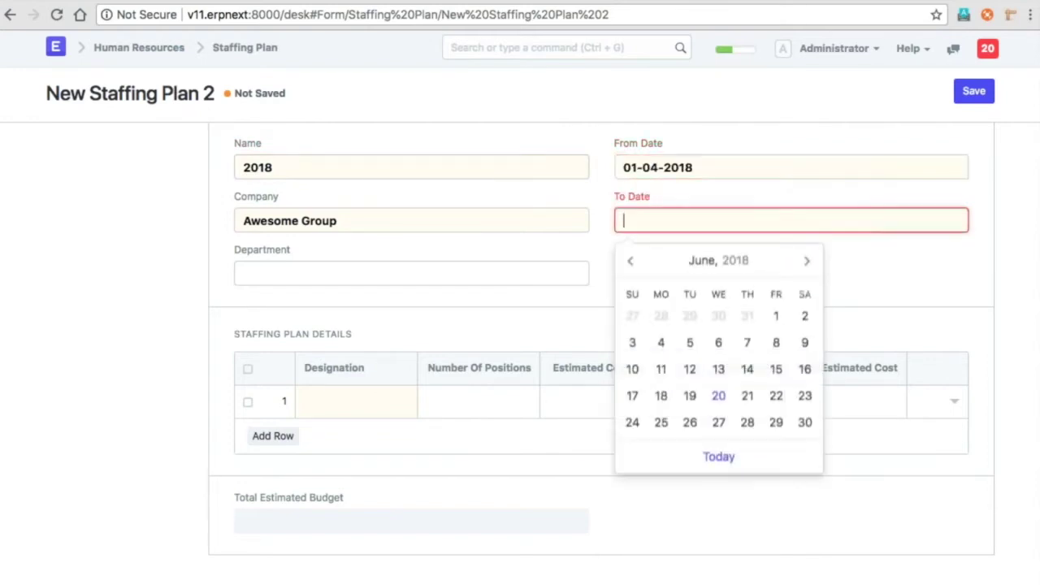
{"action": "type", "text": "31-03-2019"}
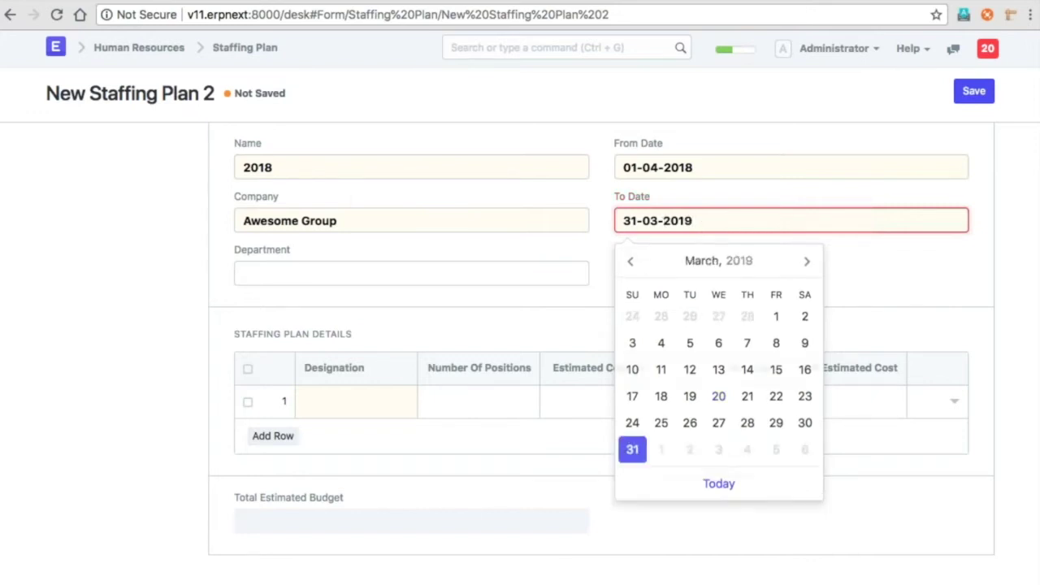
Step: Fill the staffing plan details with two designation rows, Software Developer and Designer
{"action": "left_click", "coordinate": [355, 401]}
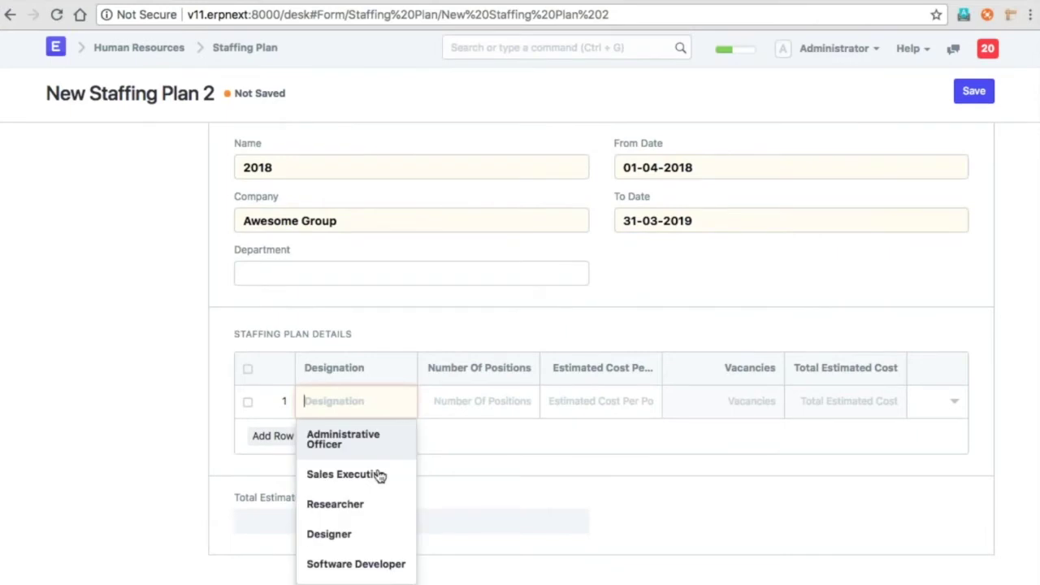
{"action": "left_click", "coordinate": [378, 562]}
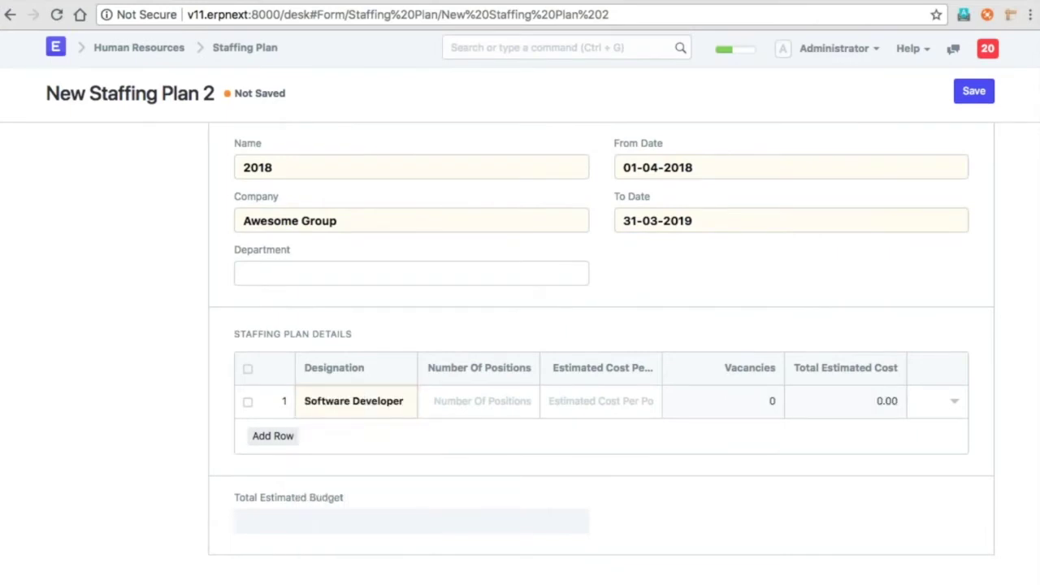
{"action": "left_click", "coordinate": [273, 436]}
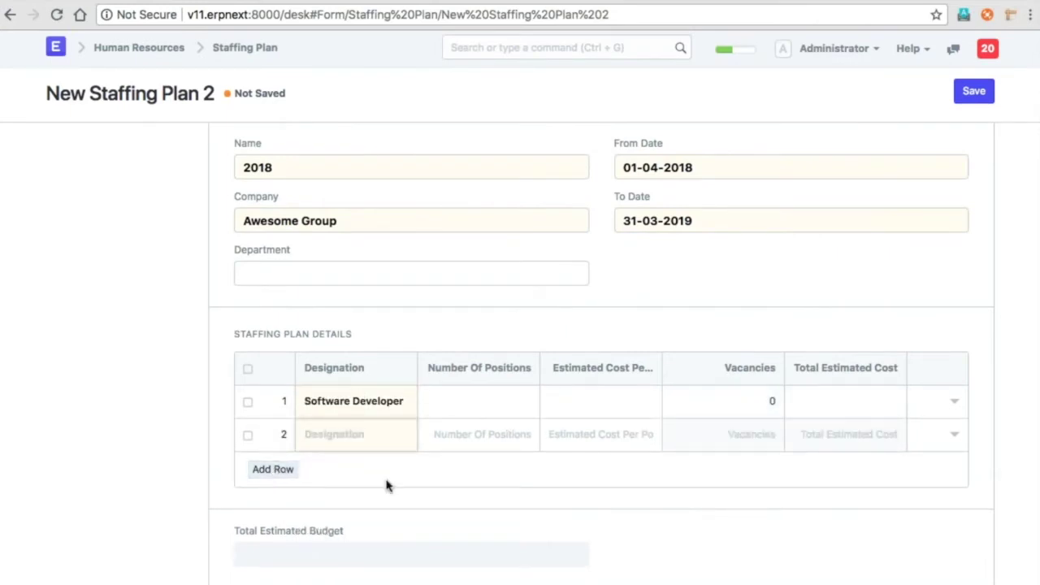
{"action": "scroll", "coordinate": [387, 485], "scroll_direction": "down", "scroll_amount": 2}
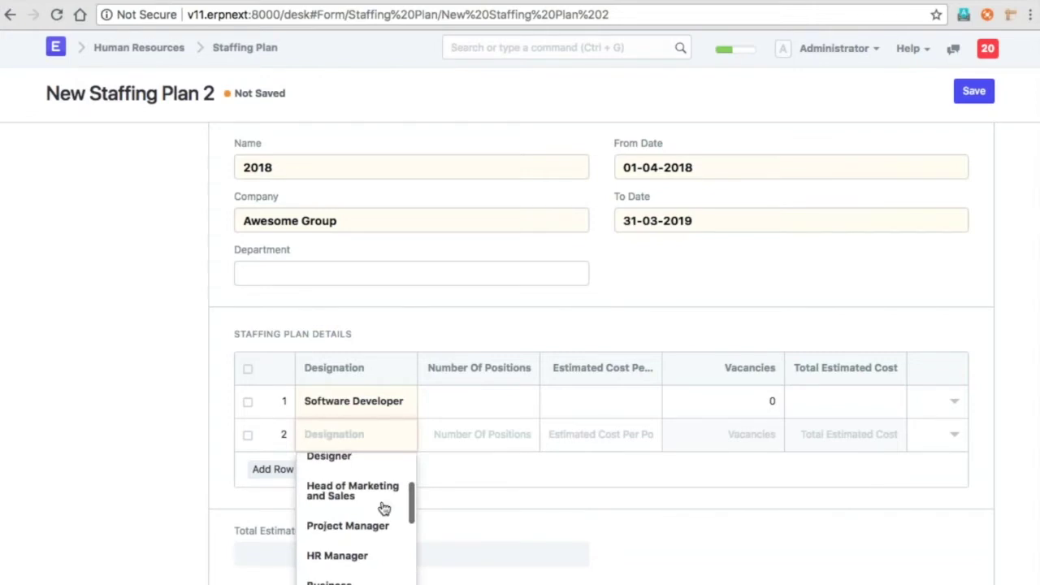
{"action": "scroll", "coordinate": [361, 478], "scroll_direction": "up", "scroll_amount": 1}
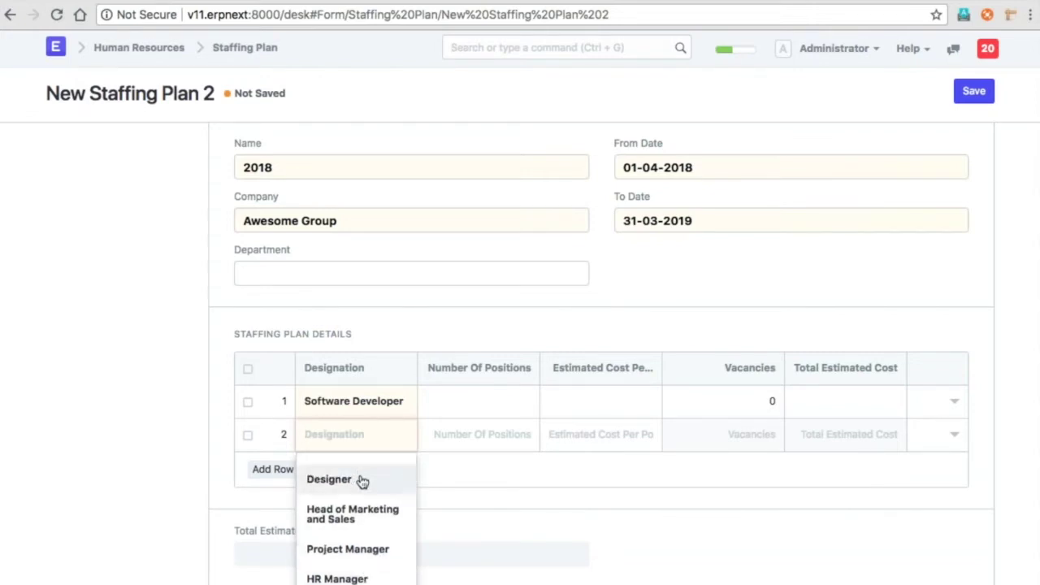
{"action": "left_click", "coordinate": [361, 479]}
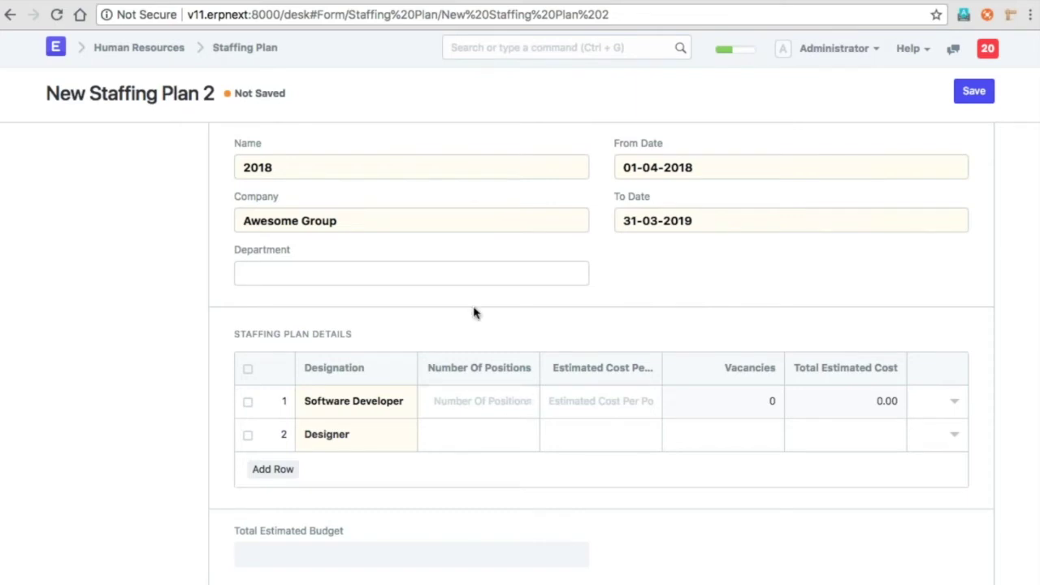
Step: In the Software Developer row's details, set 30 positions and an estimated cost per position of 5,00,000
{"action": "left_click", "coordinate": [956, 402]}
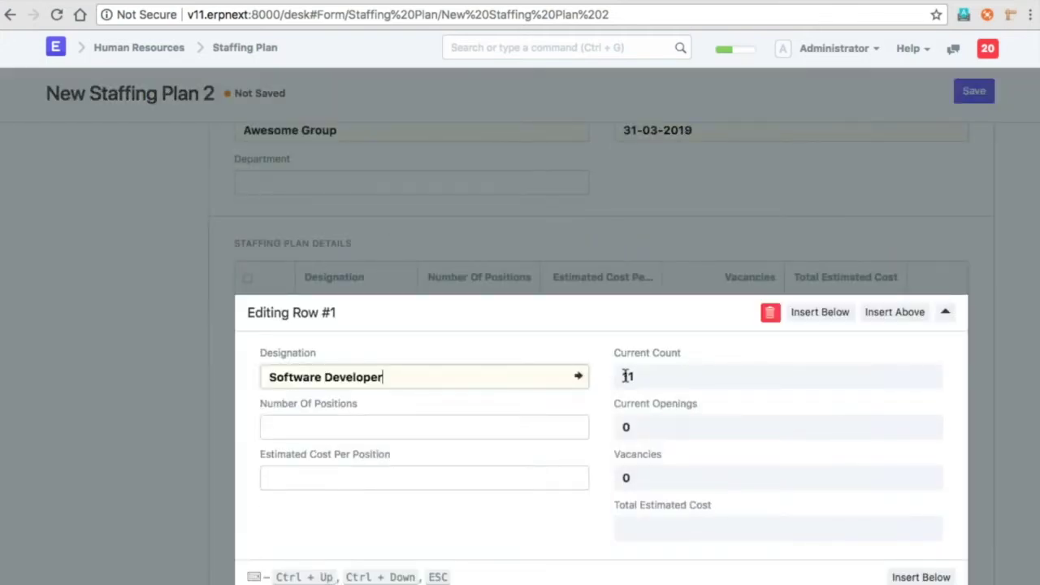
{"action": "left_click", "coordinate": [424, 426]}
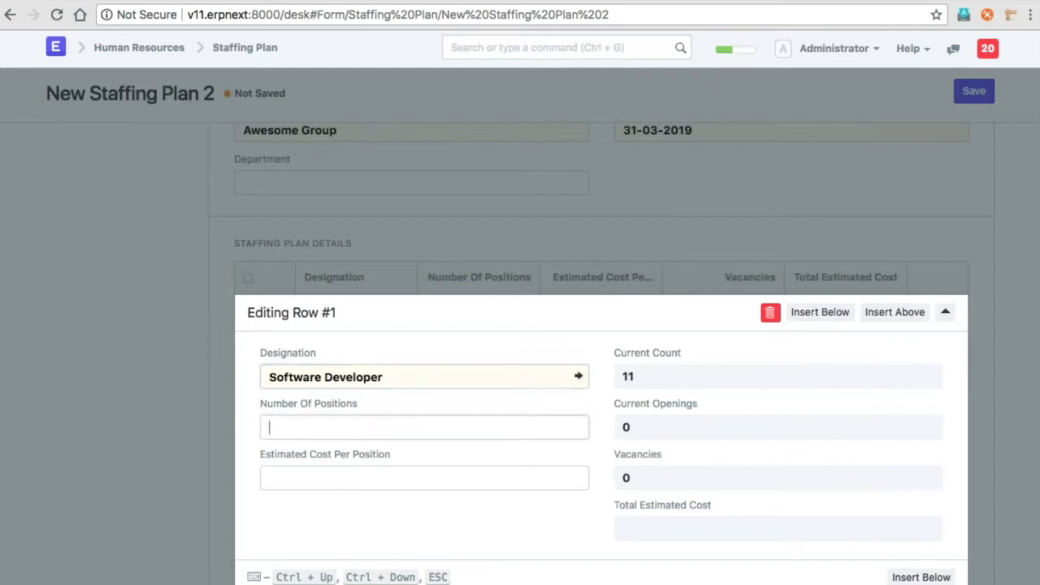
{"action": "type", "text": "30"}
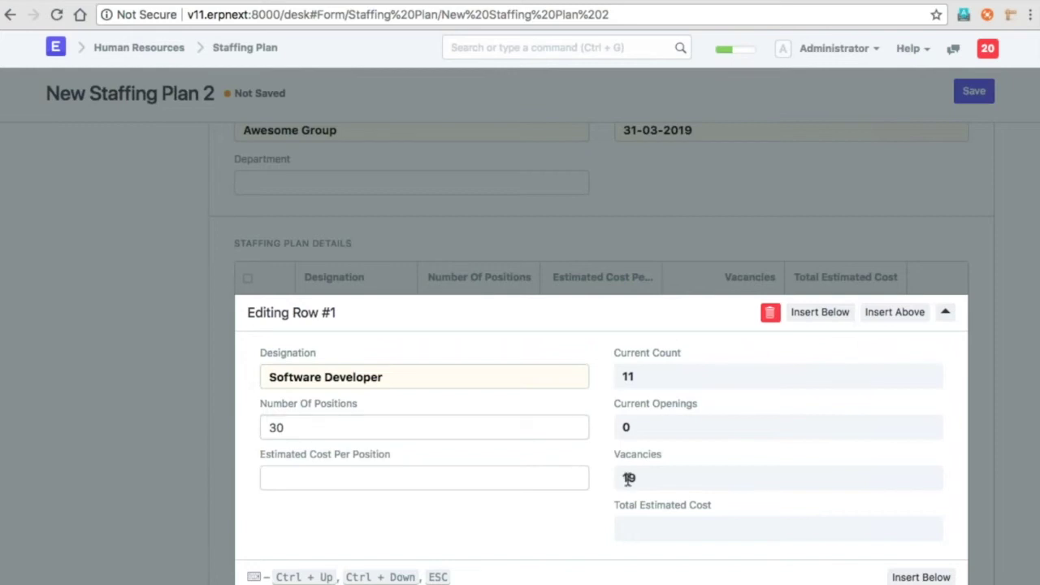
{"action": "key", "text": "Tab"}
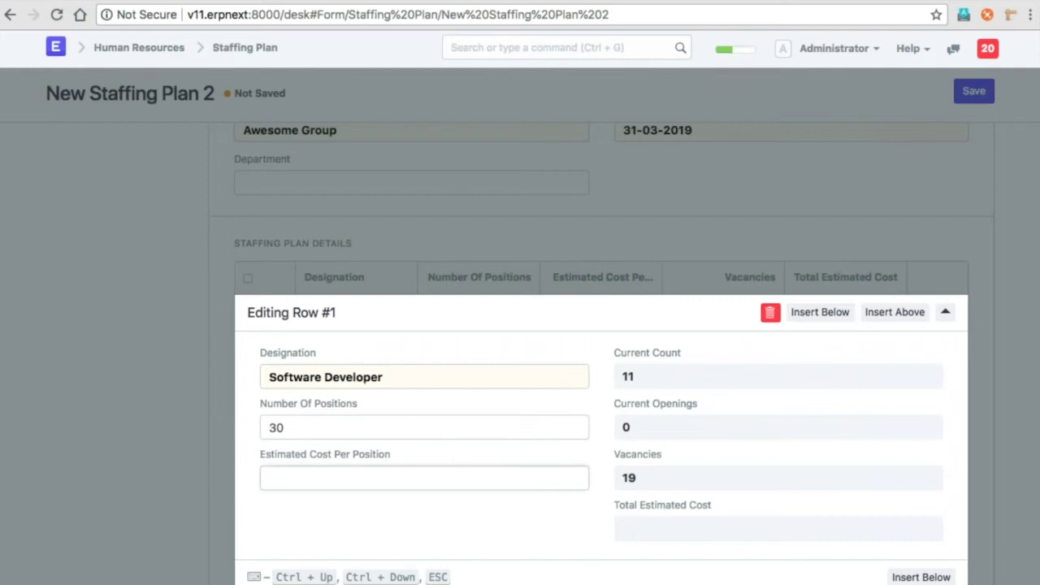
{"action": "type", "text": "2"}
{"action": "key", "text": "BackSpace"}
{"action": "type", "text": "5,00,000"}
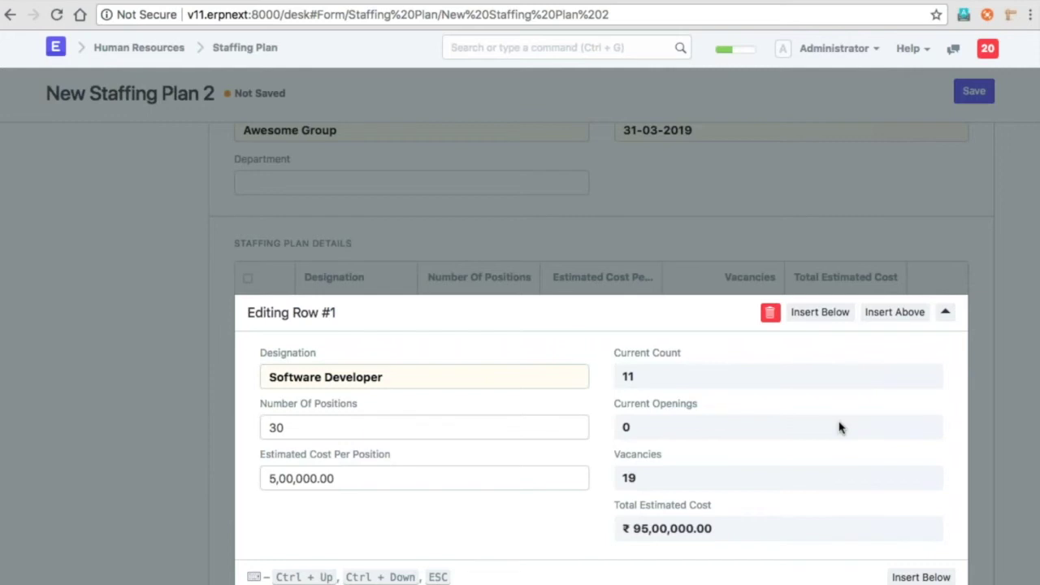
{"action": "left_click", "coordinate": [947, 314]}
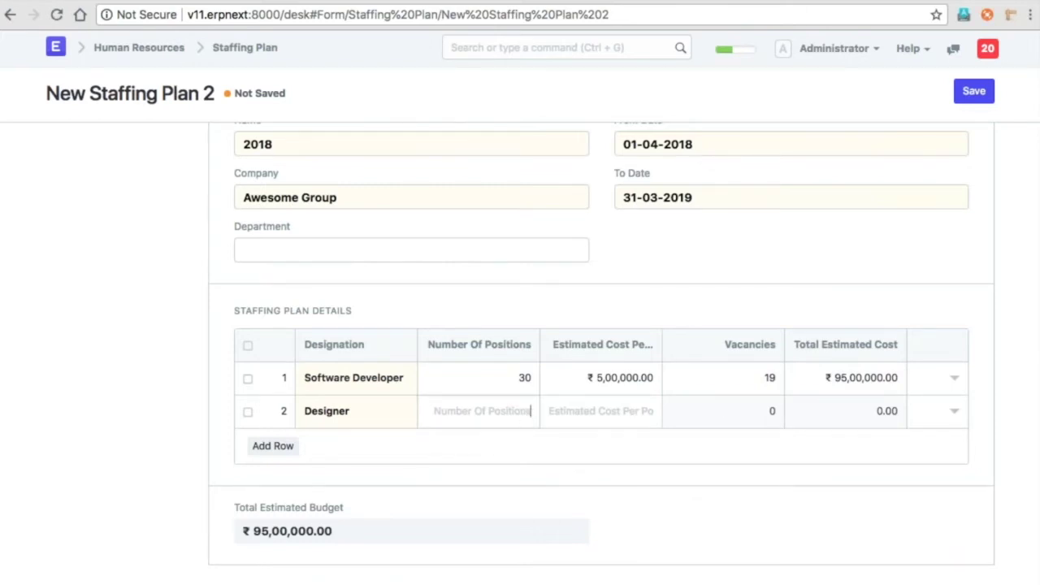
Step: Give the Designer row 10 positions and an estimated cost per position of 4,00,000
{"action": "type", "text": "2"}
{"action": "key", "text": "BackSpace"}
{"action": "type", "text": "10"}
{"action": "key", "text": "Tab"}
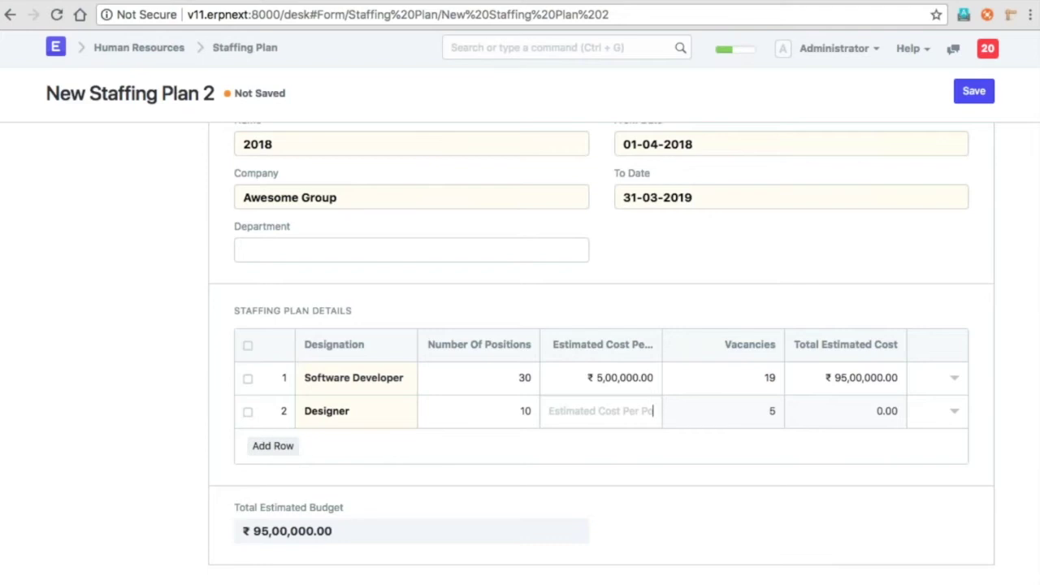
{"action": "type", "text": "4,00,000"}
{"action": "left_click", "coordinate": [638, 497]}
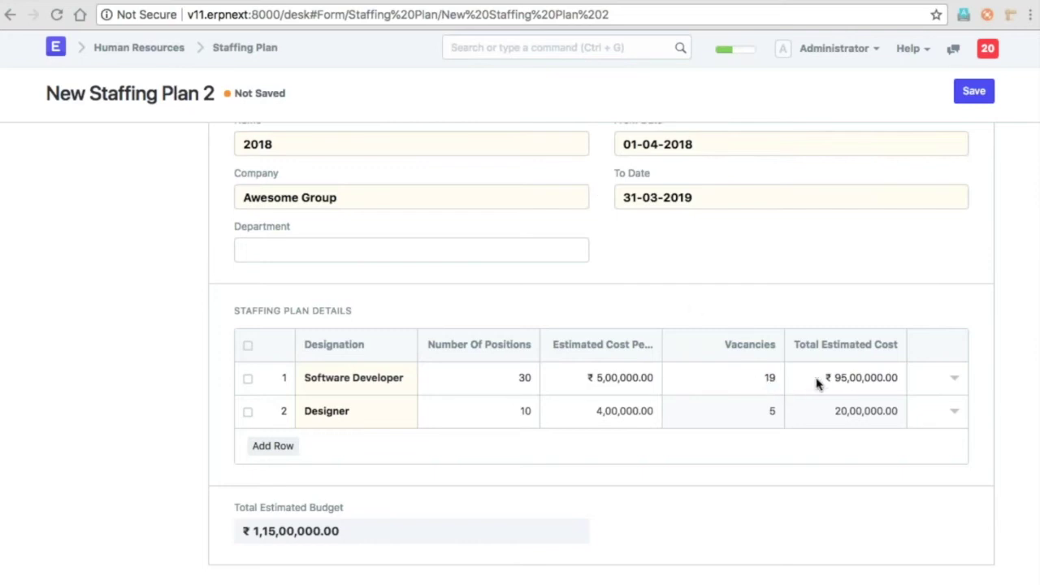
Step: Review the detailed figures of both designation rows, and save and submit the staffing plan
{"action": "left_click", "coordinate": [955, 377]}
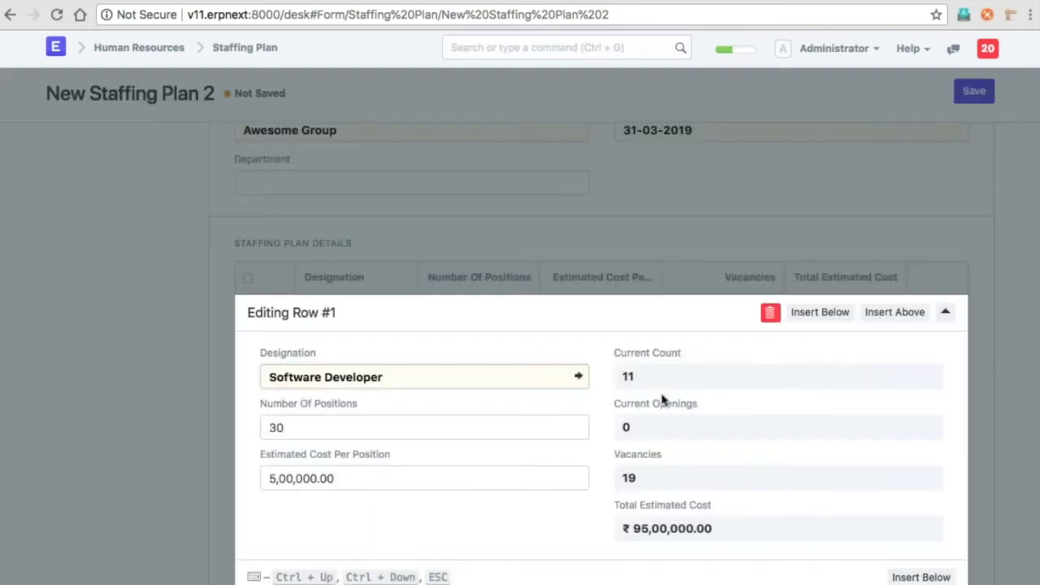
{"action": "left_click", "coordinate": [944, 312]}
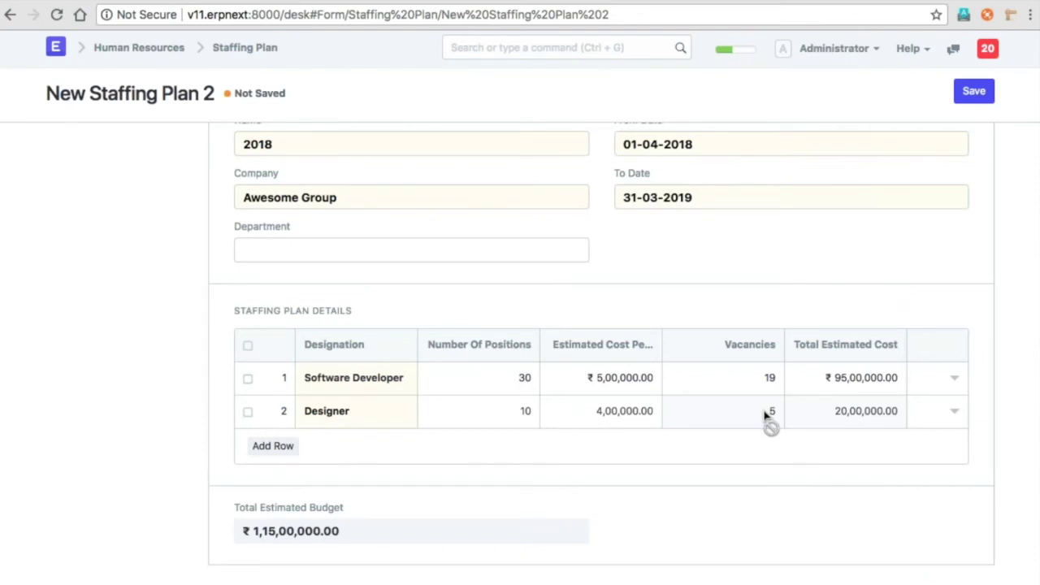
{"action": "left_click", "coordinate": [952, 413]}
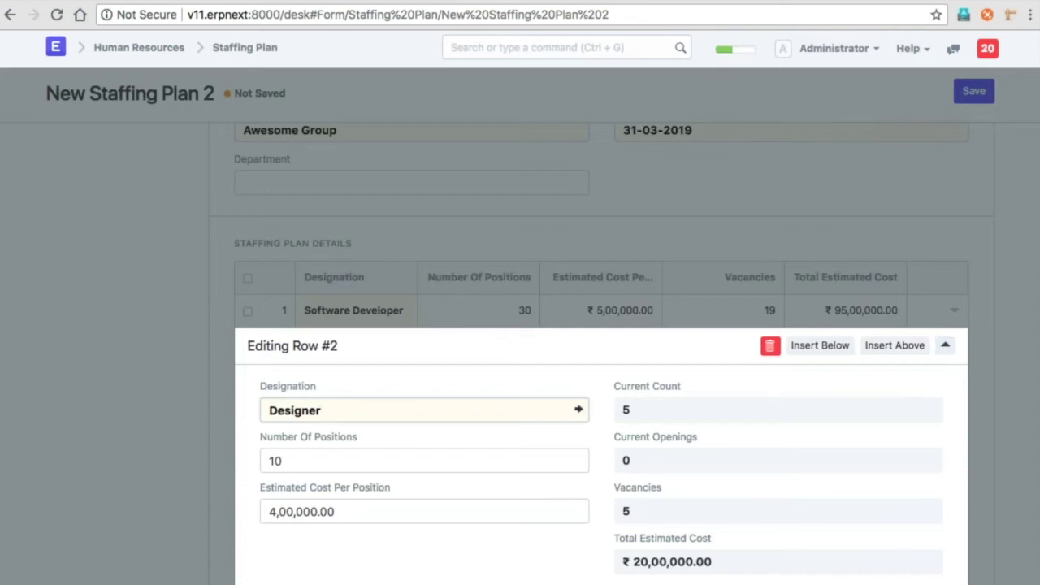
{"action": "left_click", "coordinate": [945, 345]}
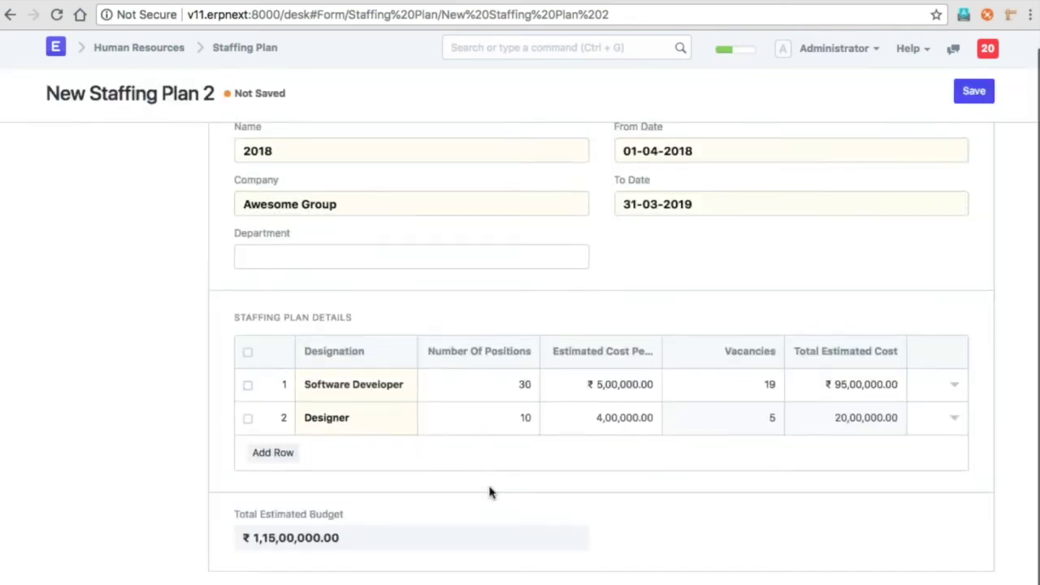
{"action": "left_click", "coordinate": [979, 95]}
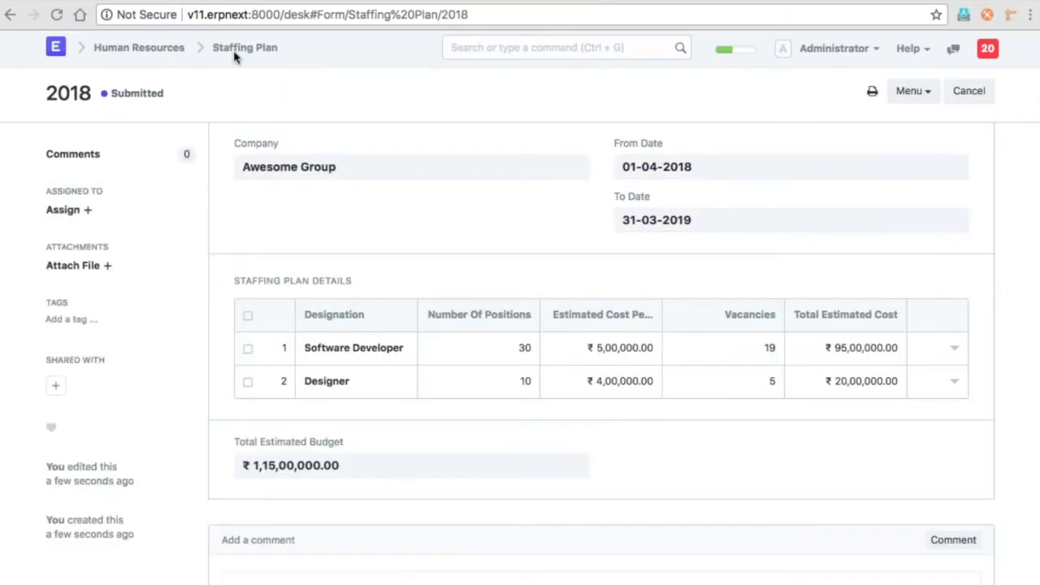
Step: Go to the Job Opening list in the Human Resources module and start a new job opening
{"action": "left_click", "coordinate": [244, 47]}
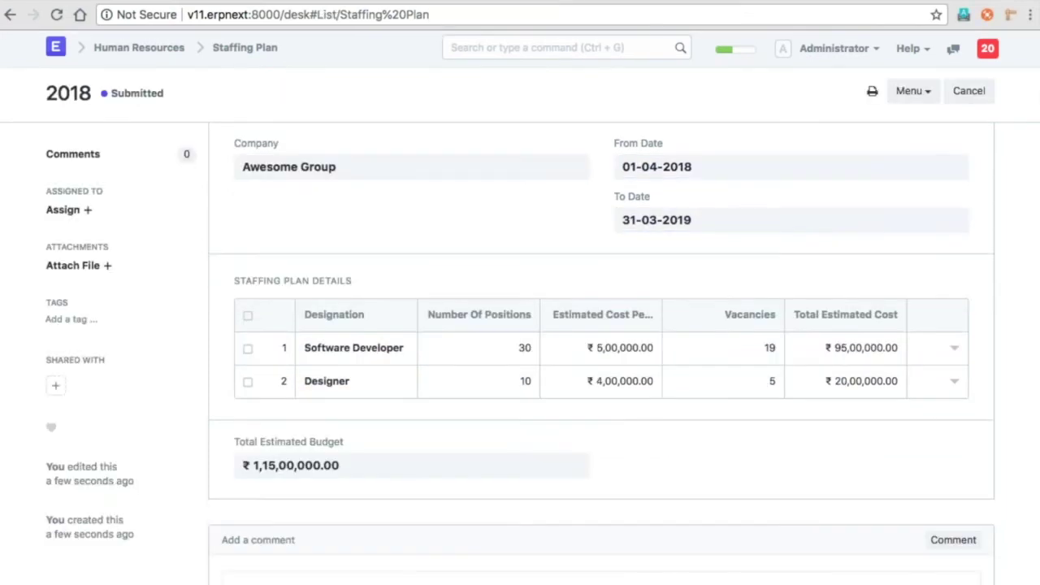
{"action": "left_click", "coordinate": [128, 47]}
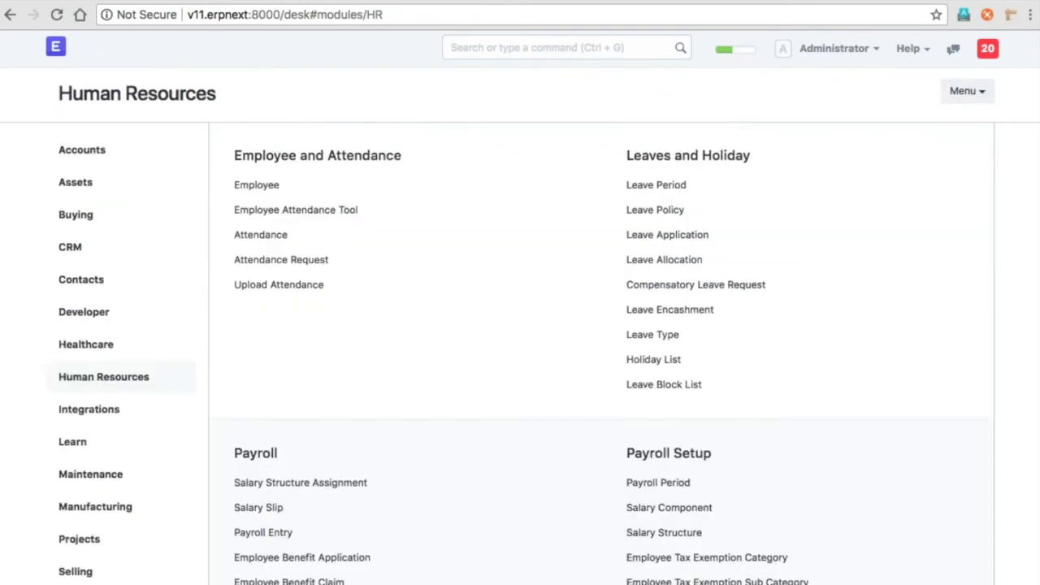
{"action": "scroll", "coordinate": [418, 244], "scroll_direction": "down", "scroll_amount": 5}
{"action": "scroll", "coordinate": [414, 243], "scroll_direction": "down", "scroll_amount": 2}
{"action": "scroll", "coordinate": [414, 244], "scroll_direction": "up", "scroll_amount": 4}
{"action": "scroll", "coordinate": [414, 244], "scroll_direction": "down", "scroll_amount": 2}
{"action": "scroll", "coordinate": [494, 471], "scroll_direction": "up", "scroll_amount": 1}
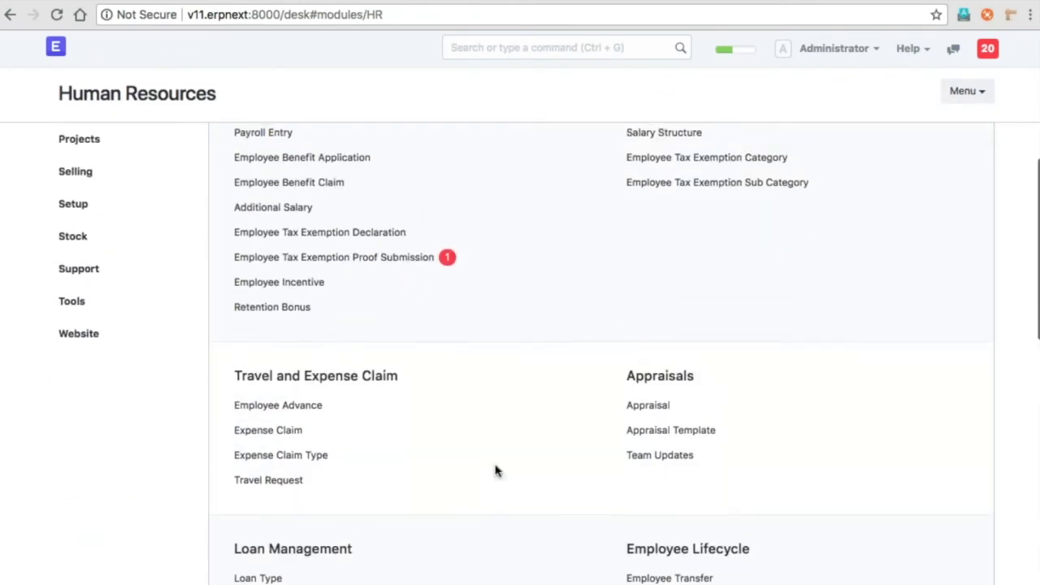
{"action": "scroll", "coordinate": [495, 471], "scroll_direction": "down", "scroll_amount": 4}
{"action": "scroll", "coordinate": [494, 471], "scroll_direction": "down", "scroll_amount": 2}
{"action": "left_click", "coordinate": [276, 406]}
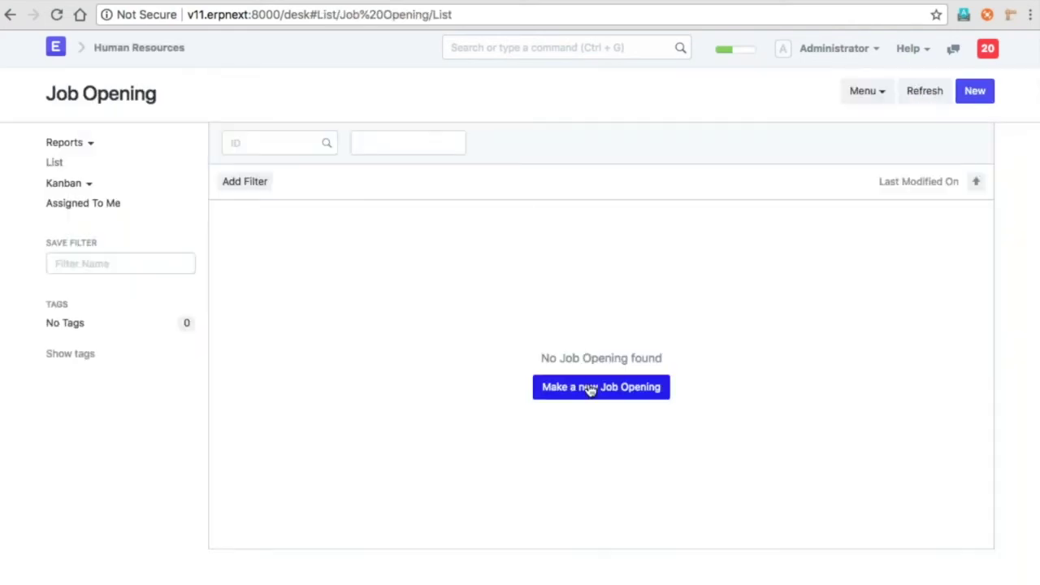
{"action": "left_click", "coordinate": [592, 388]}
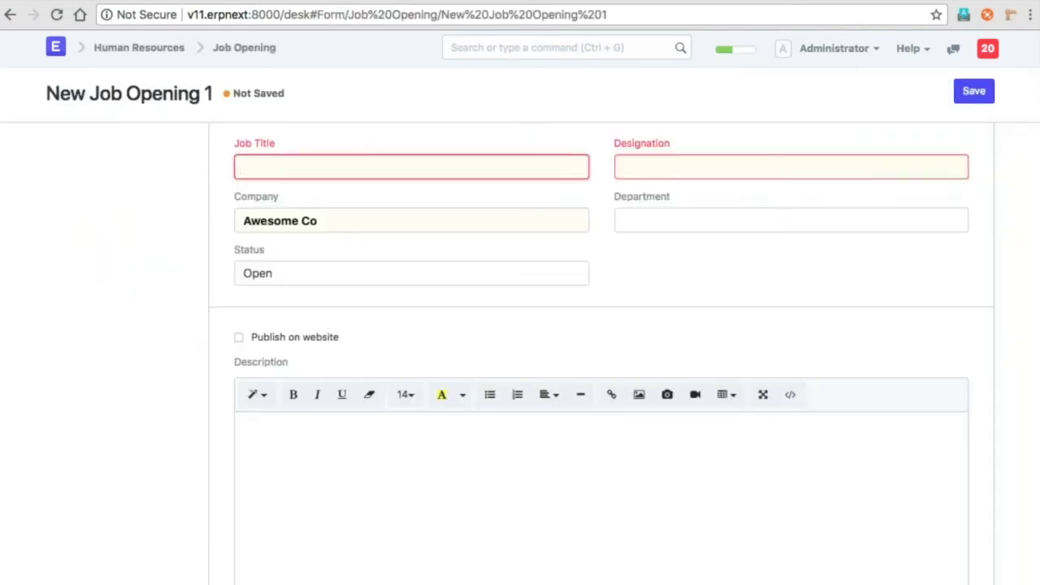
Step: Enter SD as the job title of the new job opening
{"action": "type", "text": "sof"}
{"action": "key", "text": "BackSpace"}
{"action": "key", "text": "BackSpace"}
{"action": "key", "text": "BackSpace"}
{"action": "type", "text": "SD"}
{"action": "left_click", "coordinate": [624, 167]}
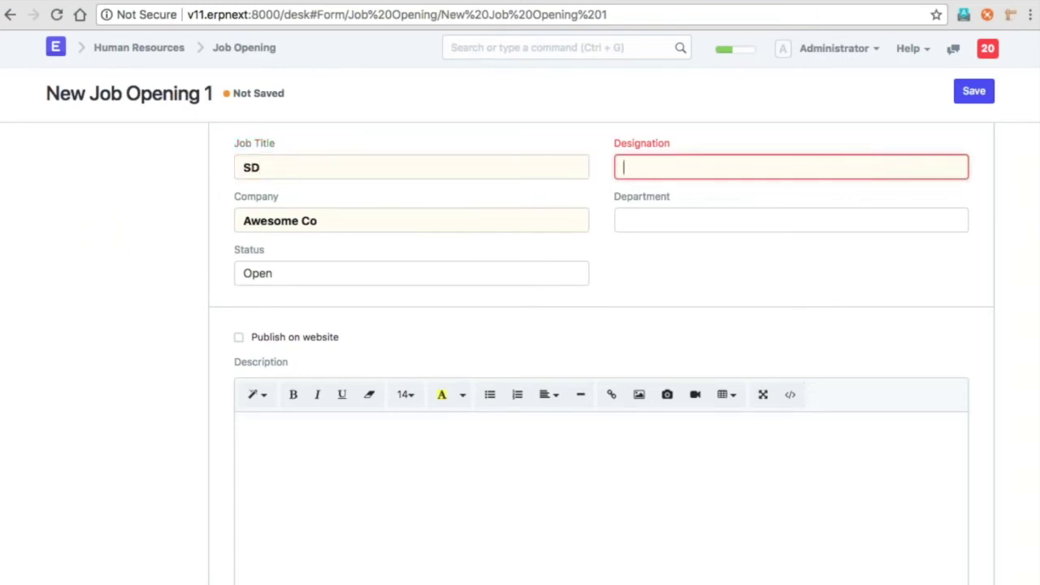
Step: Change the job opening's company to Awesome Software
{"action": "left_click", "coordinate": [309, 221]}
{"action": "key", "text": "BackSpace"}
{"action": "key", "text": "BackSpace"}
{"action": "key", "text": "BackSpace"}
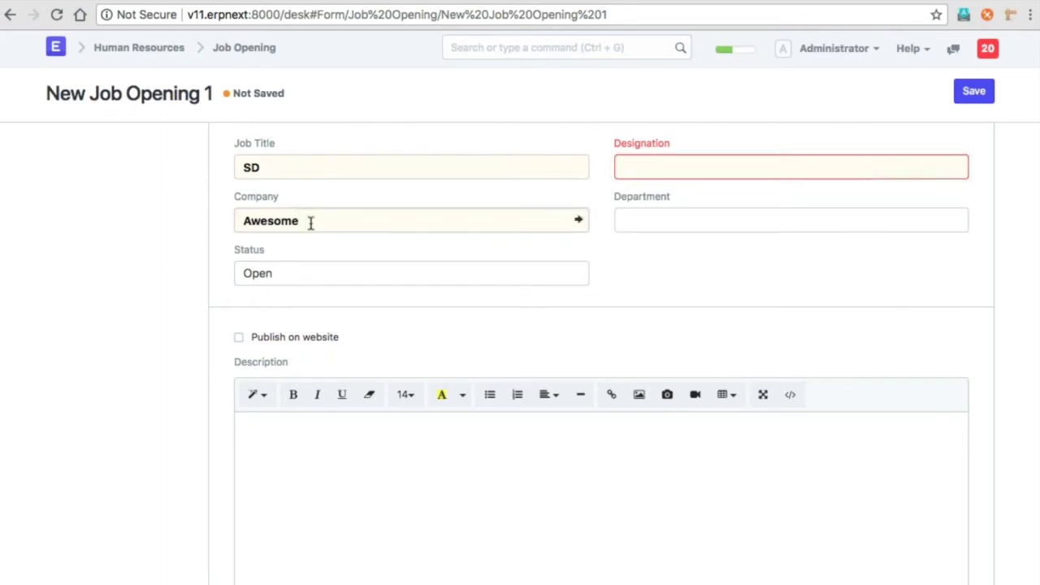
{"action": "key", "text": "Down"}
{"action": "key", "text": "Down"}
{"action": "key", "text": "Down"}
{"action": "key", "text": "Return"}
Step: Choose Software Developer as the designation of the job opening
{"action": "left_click", "coordinate": [790, 166]}
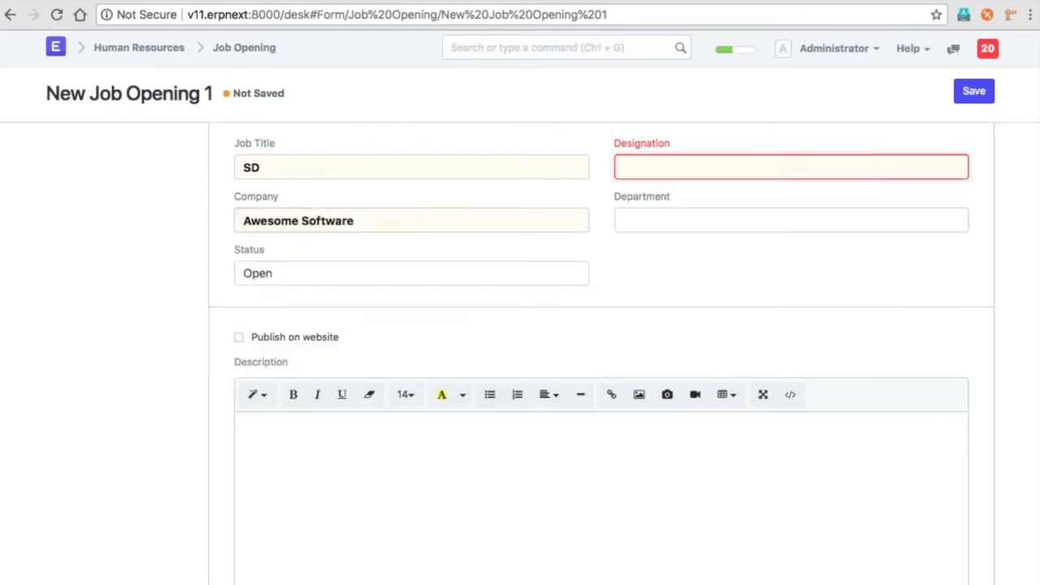
{"action": "key", "text": "Down"}
{"action": "key", "text": "Down"}
{"action": "key", "text": "Down"}
{"action": "key", "text": "Down"}
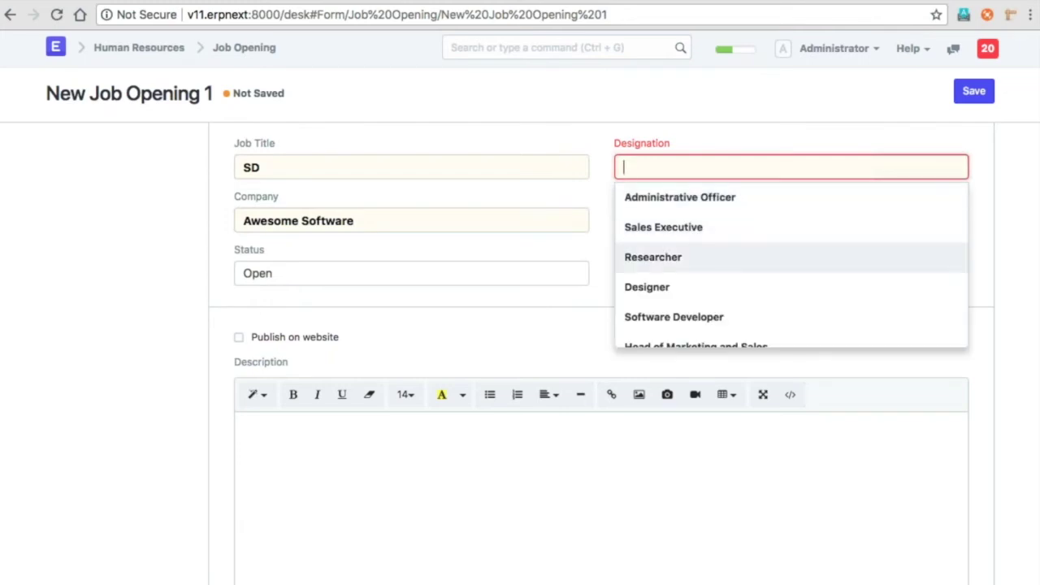
{"action": "key", "text": "Return"}
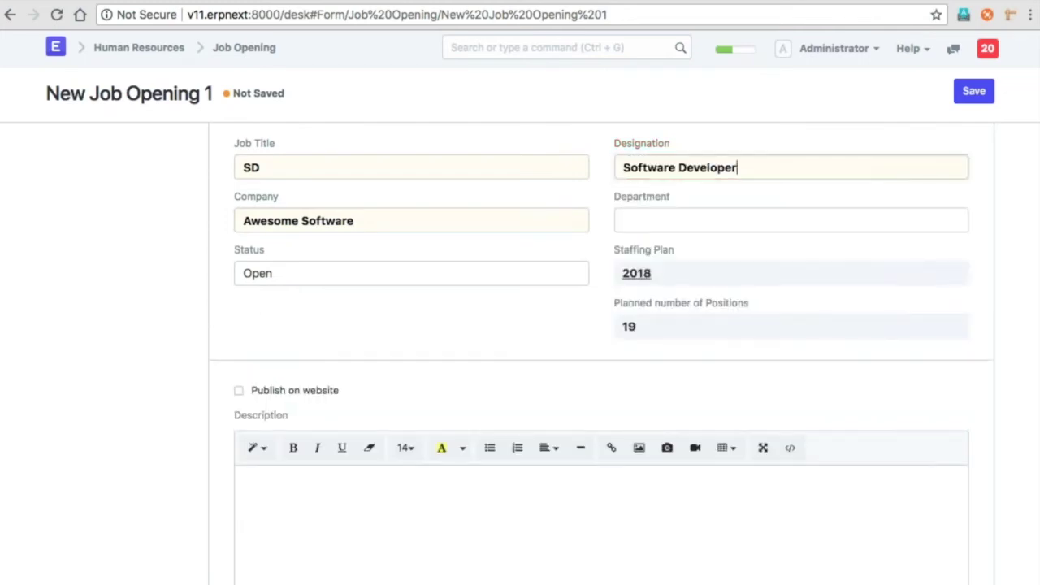
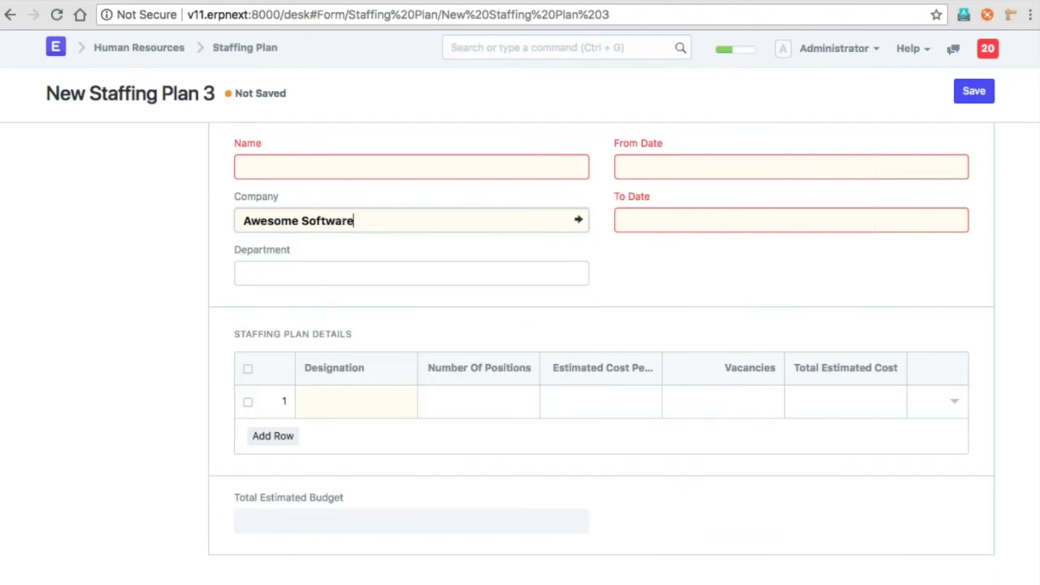
Step: Name the new Awesome Software staffing plan 2018-AS
{"action": "left_click", "coordinate": [357, 167]}
{"action": "type", "text": "AS"}
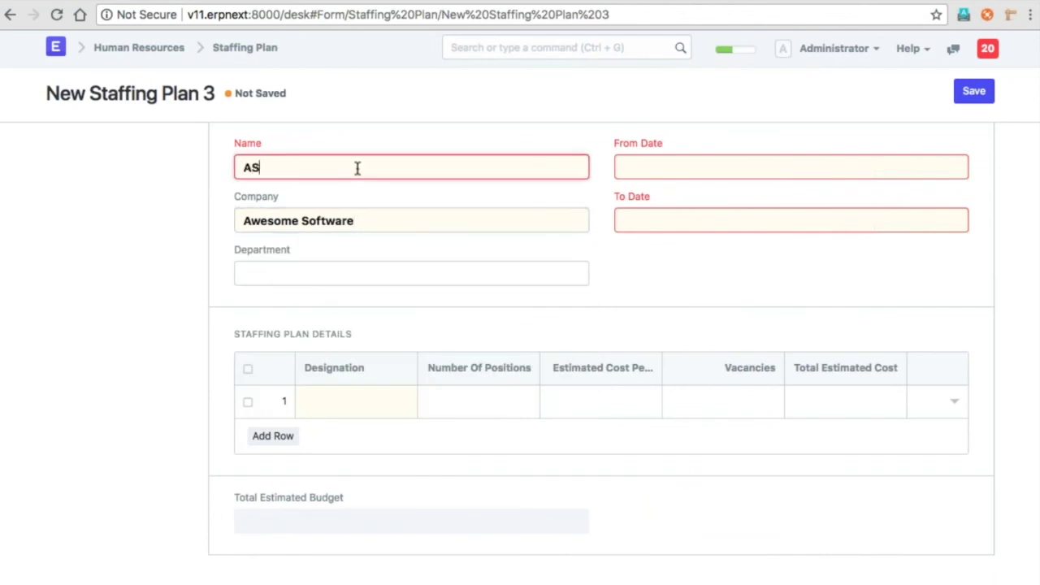
{"action": "key", "text": "BackSpace"}
{"action": "key", "text": "BackSpace"}
{"action": "type", "text": "2018-AS"}
Step: Set the staffing plan's period from 01-04-2018 to 31-03-2019
{"action": "left_click", "coordinate": [650, 167]}
{"action": "type", "text": "01-04-2018"}
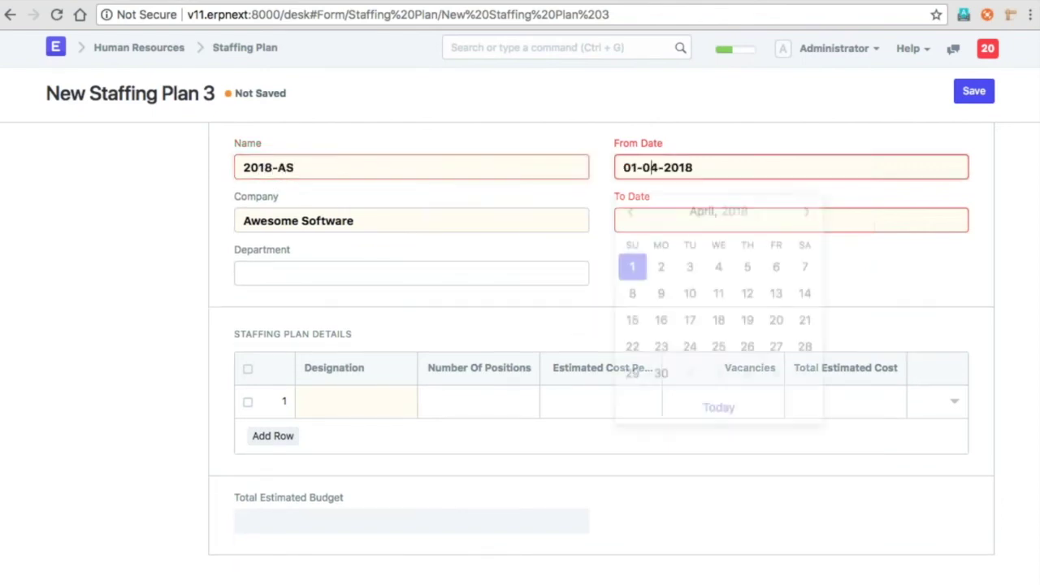
{"action": "left_click", "coordinate": [634, 268]}
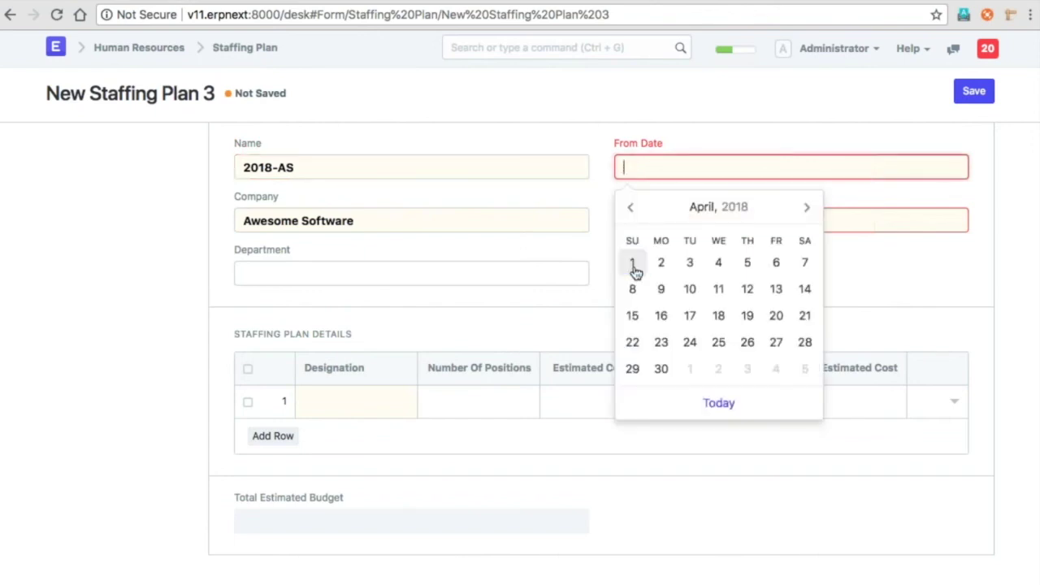
{"action": "left_click", "coordinate": [662, 221]}
{"action": "double_click", "coordinate": [677, 220]}
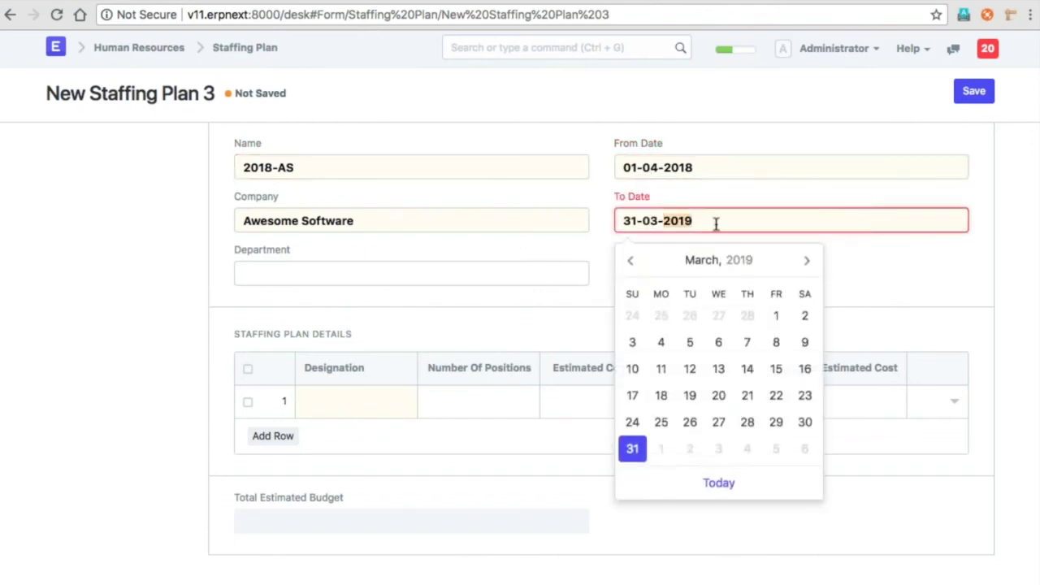
{"action": "left_click", "coordinate": [634, 449]}
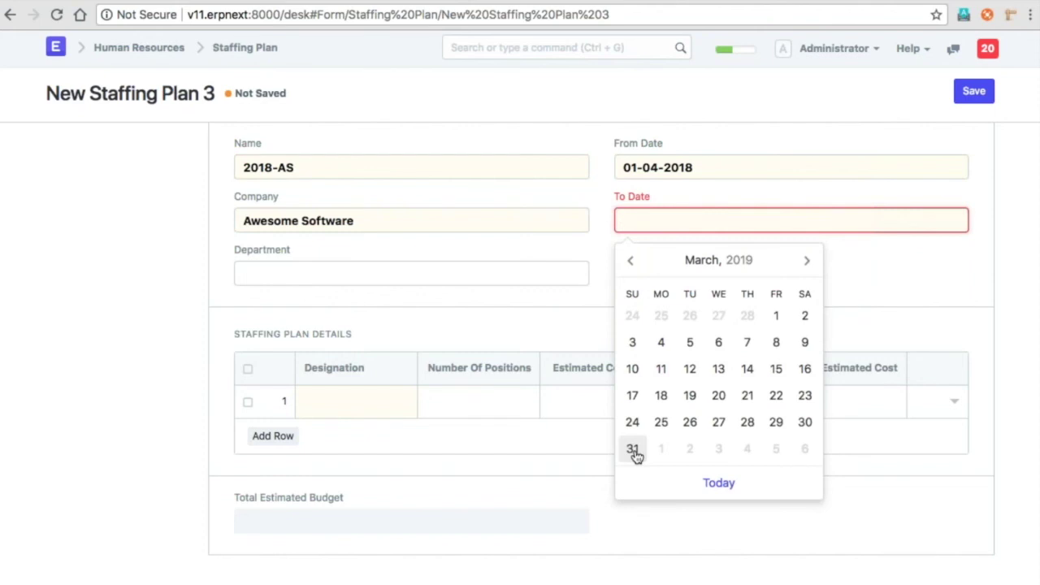
{"action": "left_click", "coordinate": [633, 449]}
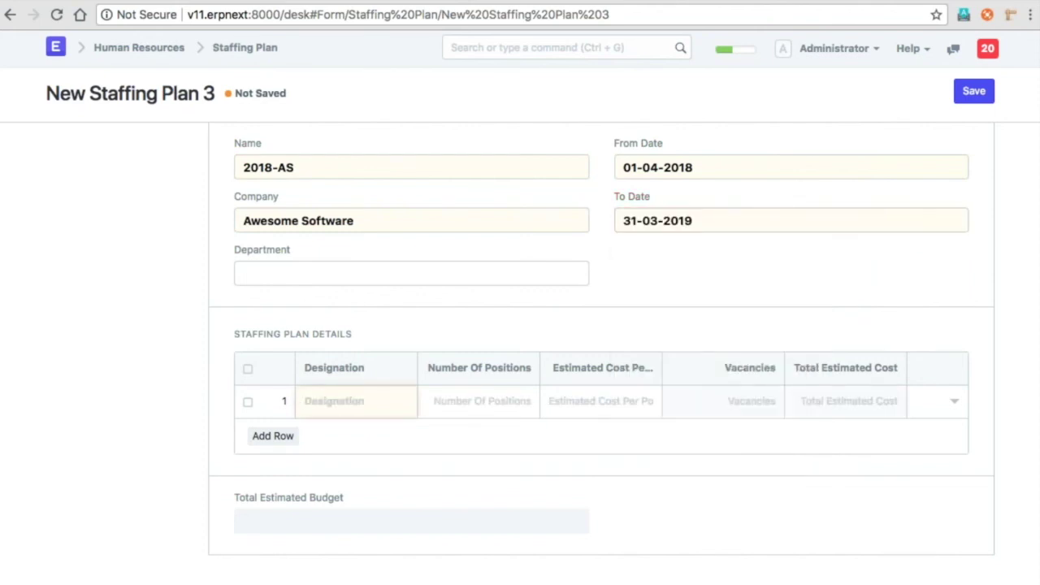
Step: Choose Software Developer as the designation in the first staffing plan details row
{"action": "type", "text": "S"}
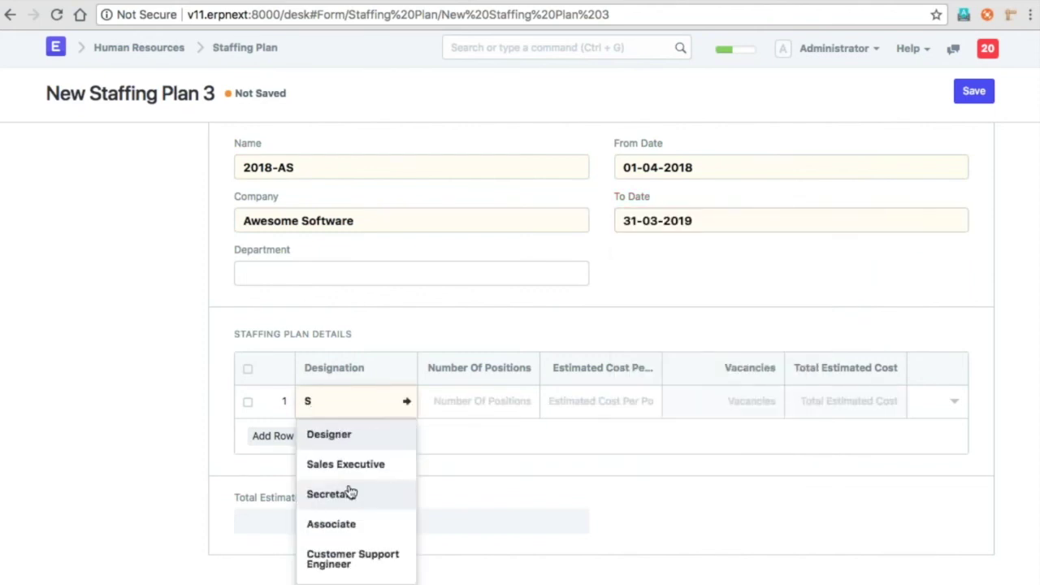
{"action": "scroll", "coordinate": [365, 550], "scroll_direction": "down", "scroll_amount": 3}
{"action": "left_click", "coordinate": [360, 536]}
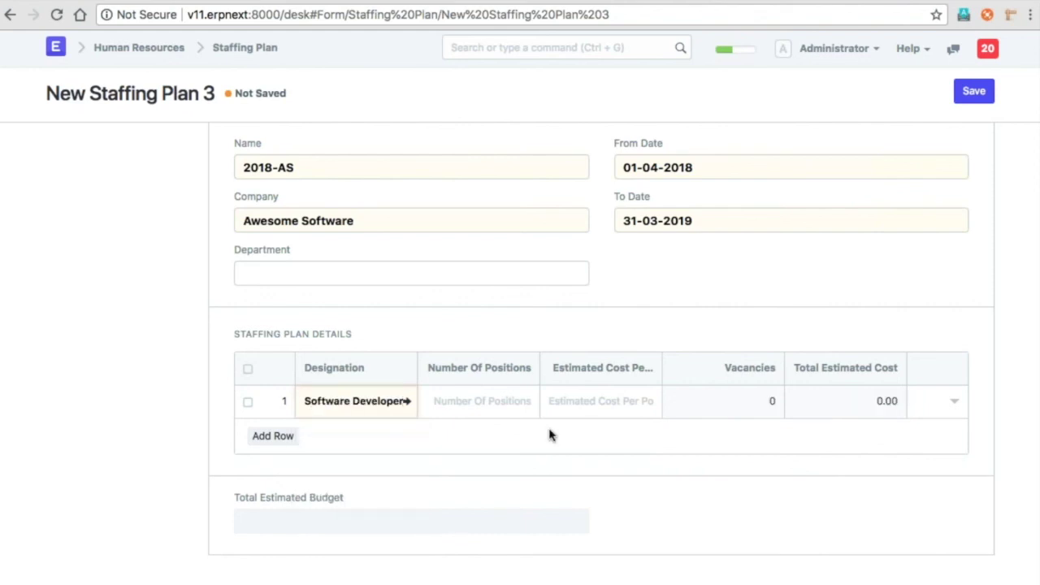
Step: Give the Software Developer row 50 positions and an estimated cost per position of 500000, and try to save the staffing plan
{"action": "left_click", "coordinate": [955, 405]}
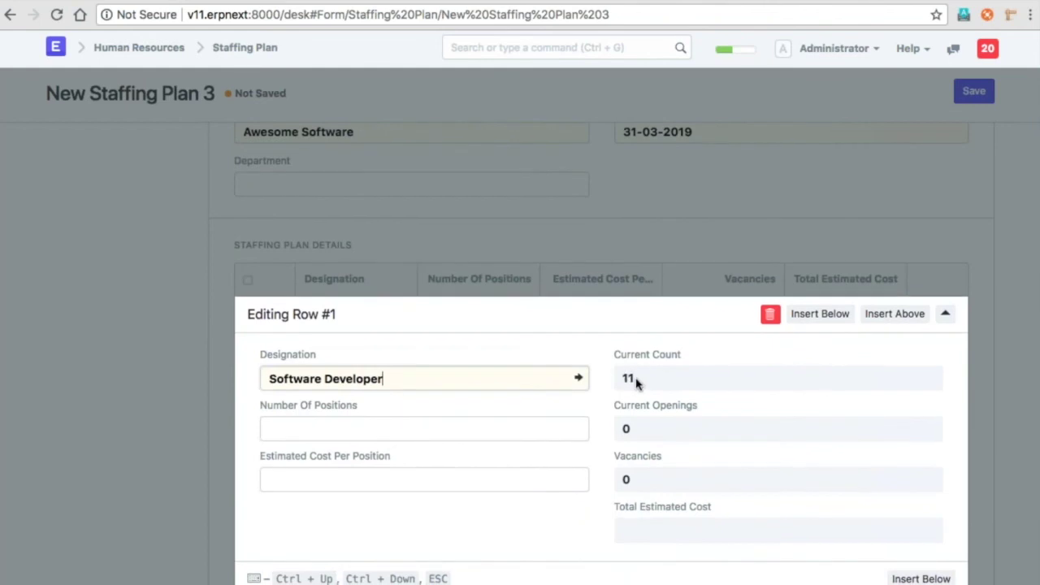
{"action": "left_click", "coordinate": [270, 429]}
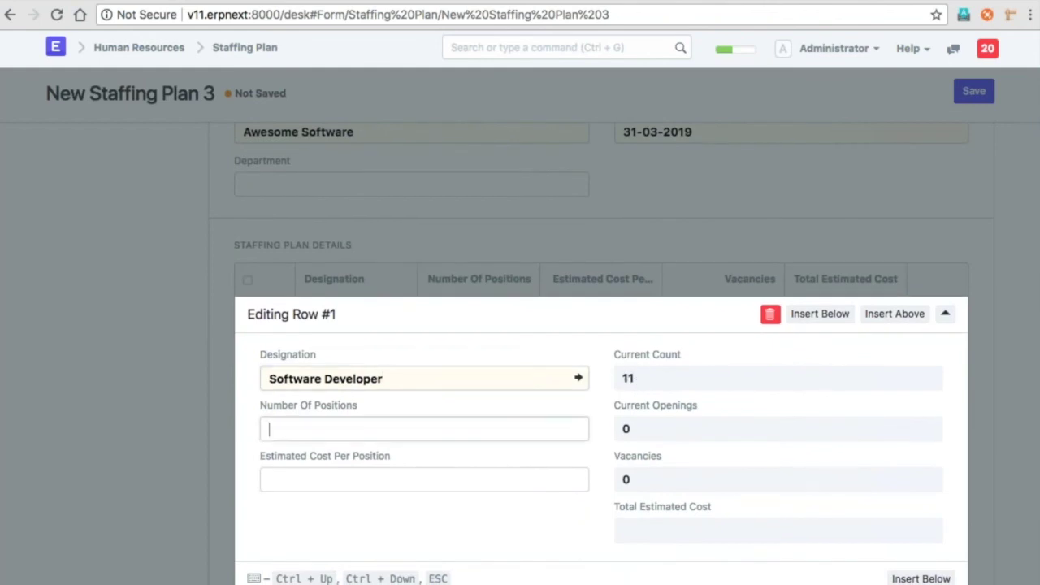
{"action": "type", "text": "50"}
{"action": "left_click", "coordinate": [377, 474]}
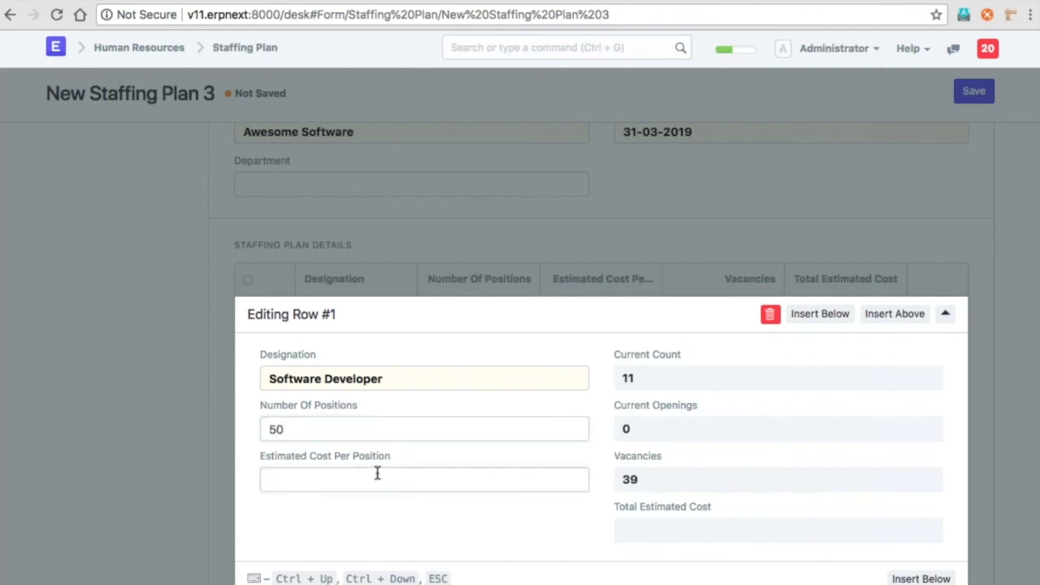
{"action": "type", "text": "500000"}
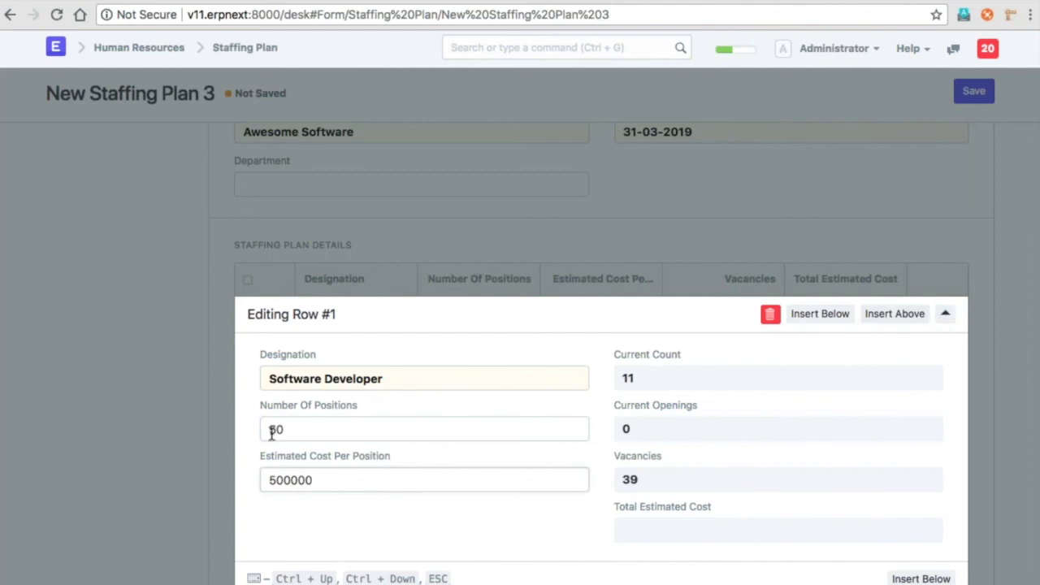
{"action": "key", "text": "Escape"}
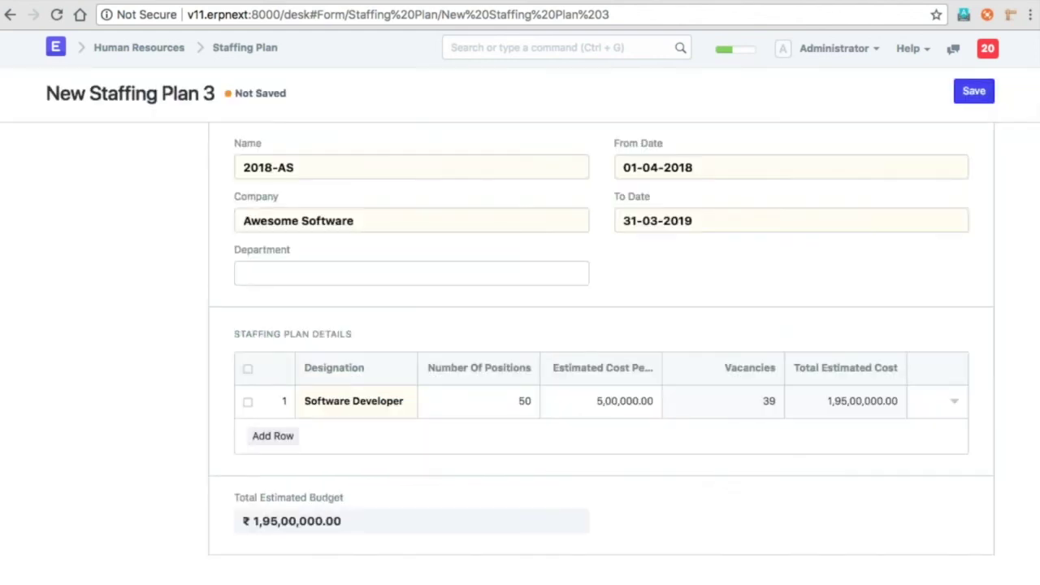
{"action": "left_click", "coordinate": [973, 91]}
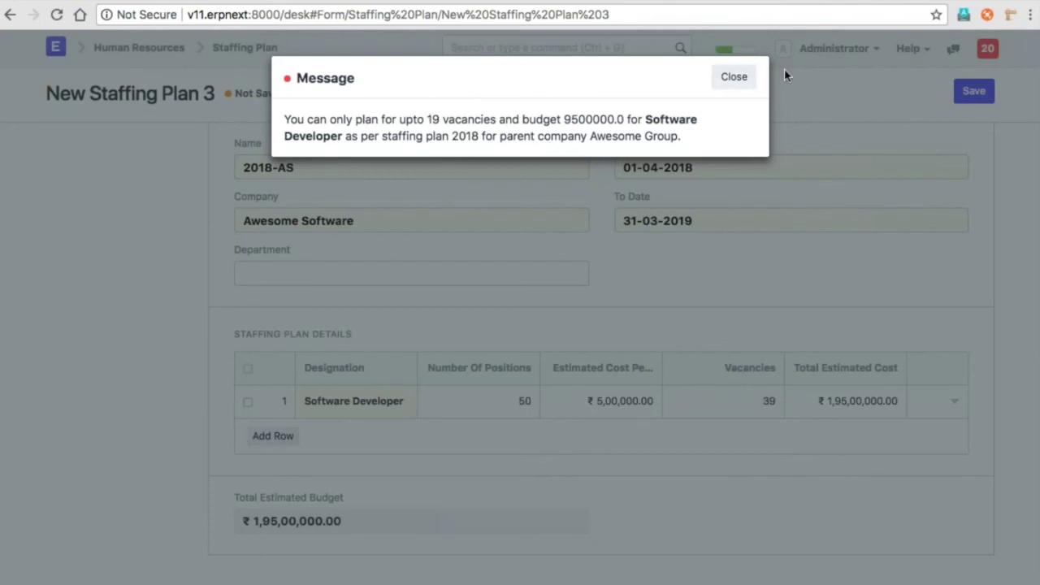
{"action": "left_click", "coordinate": [733, 77]}
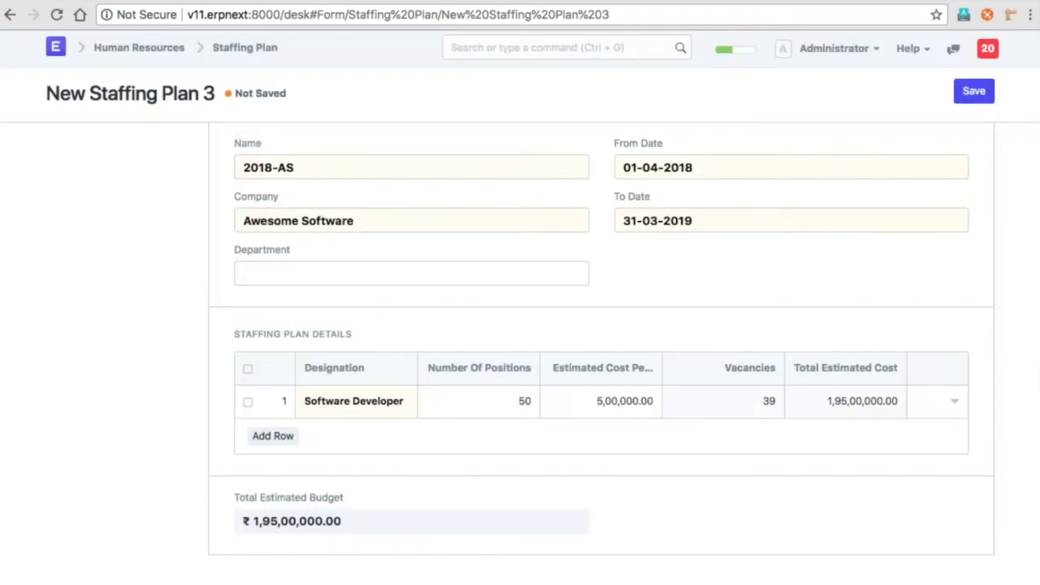